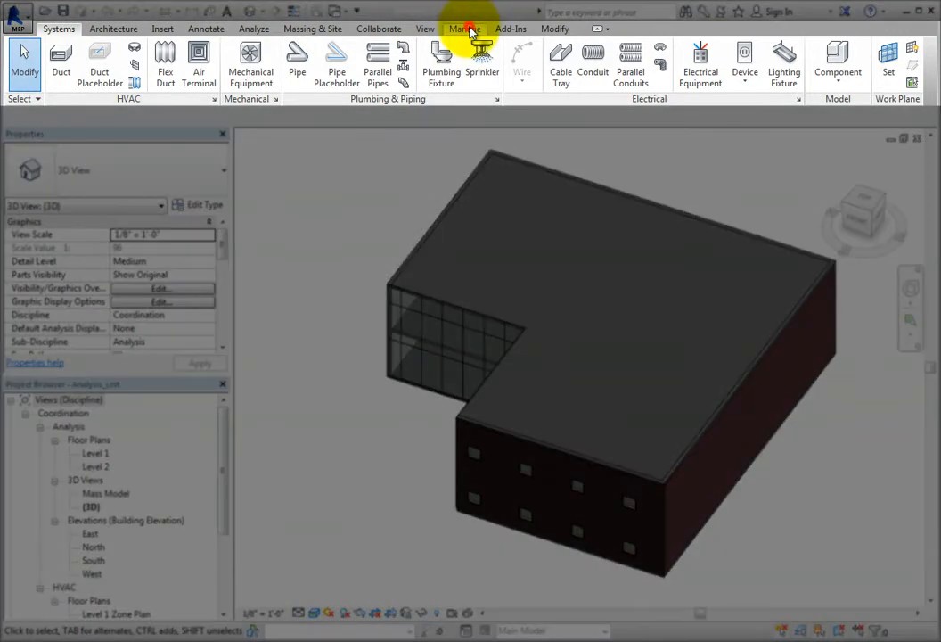
Open the Building/Space Type Settings and look through the available building types, briefly checking the space types as well.
click(467, 30)
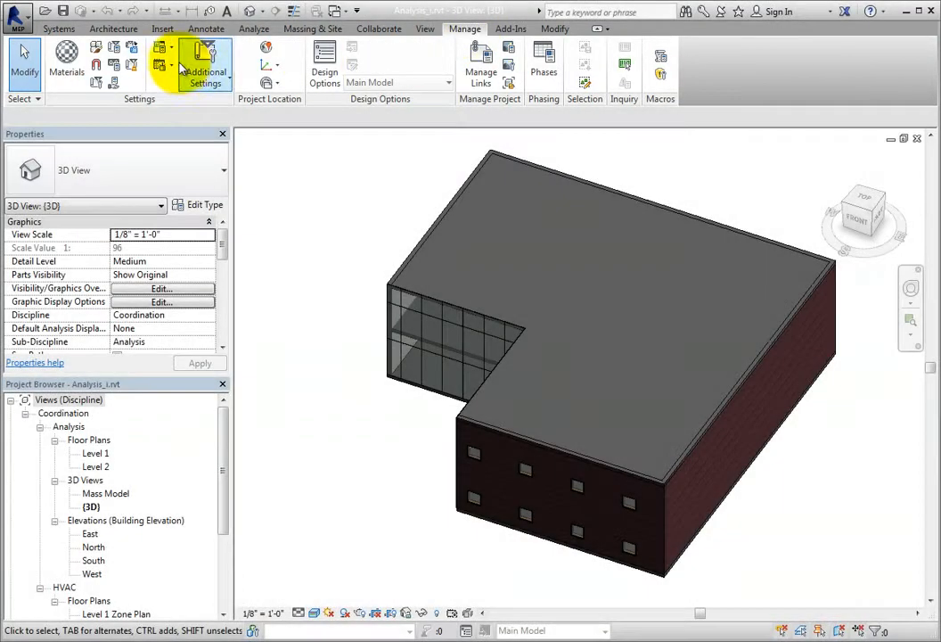
click(172, 56)
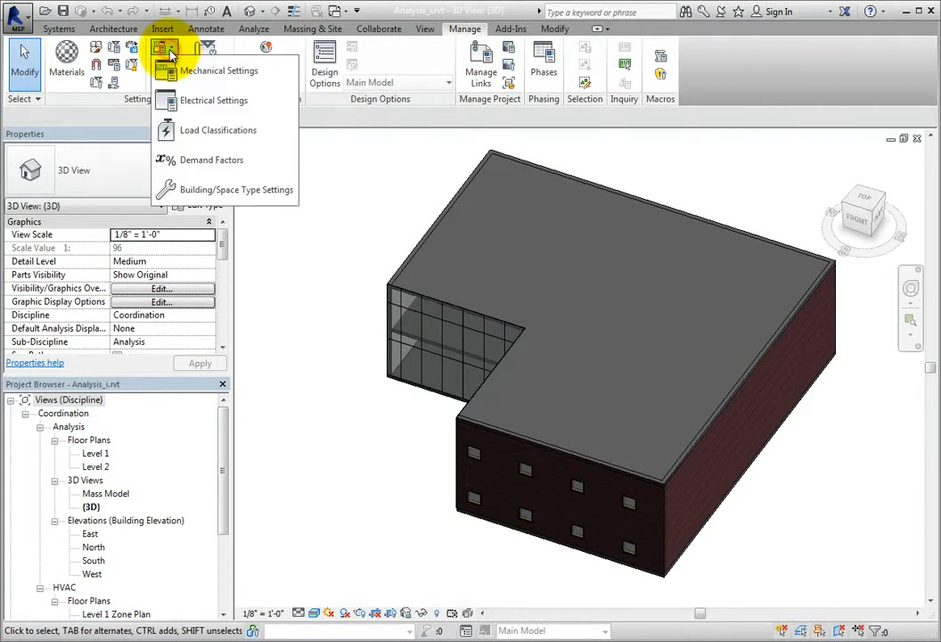
click(218, 191)
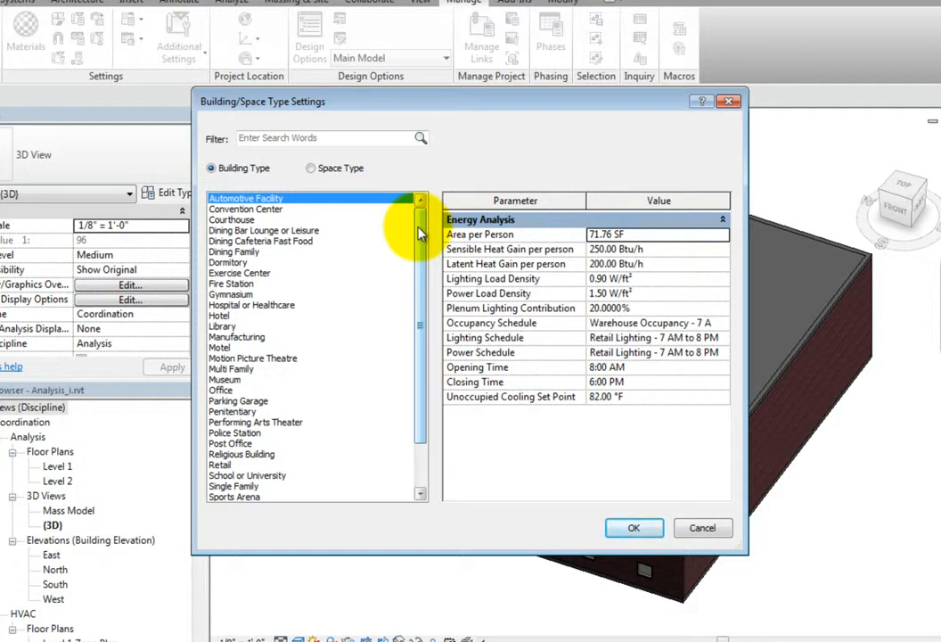
click(309, 168)
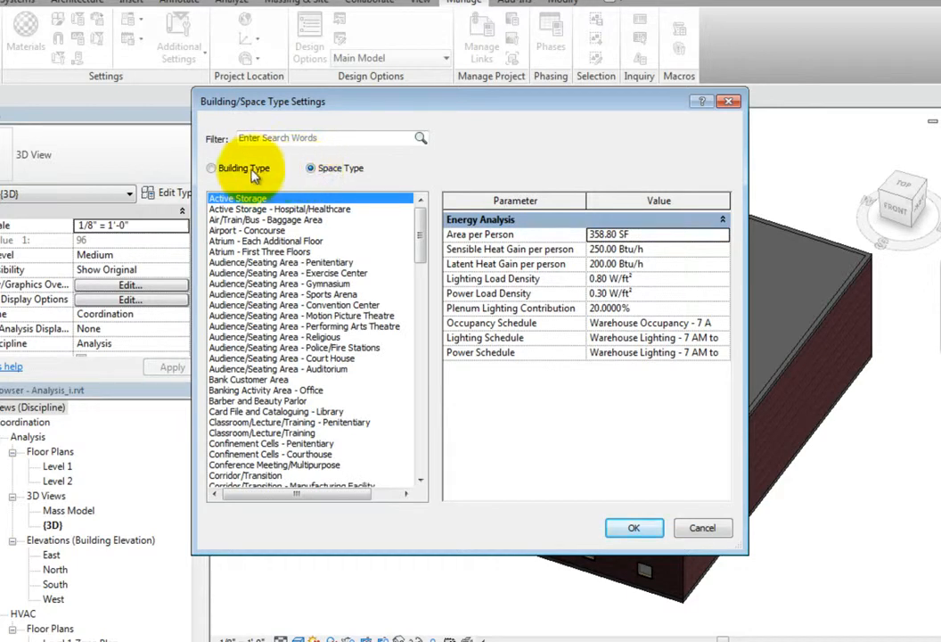
click(214, 167)
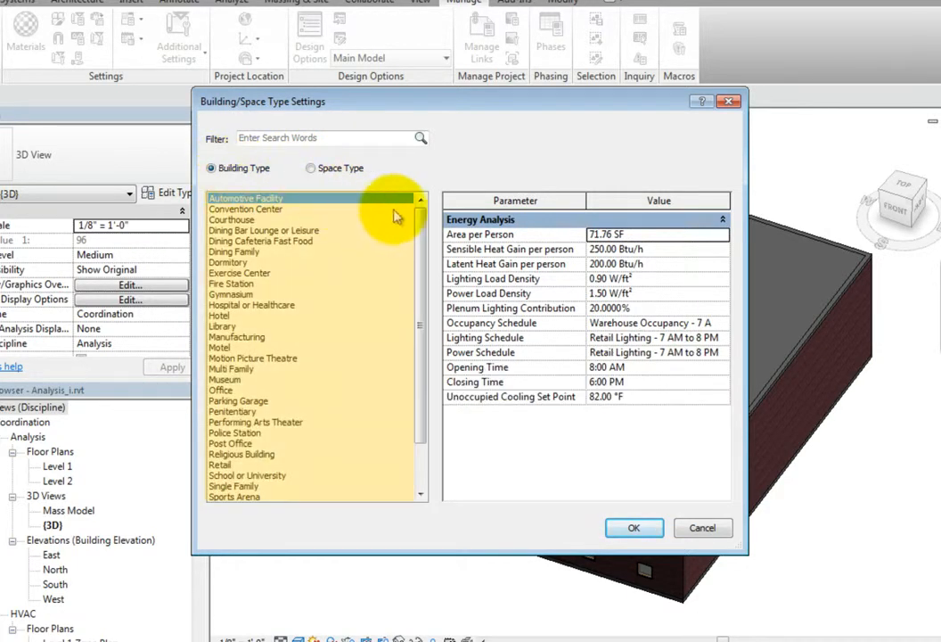
drag(421, 207, 421, 255)
scroll(418, 251, up, 2)
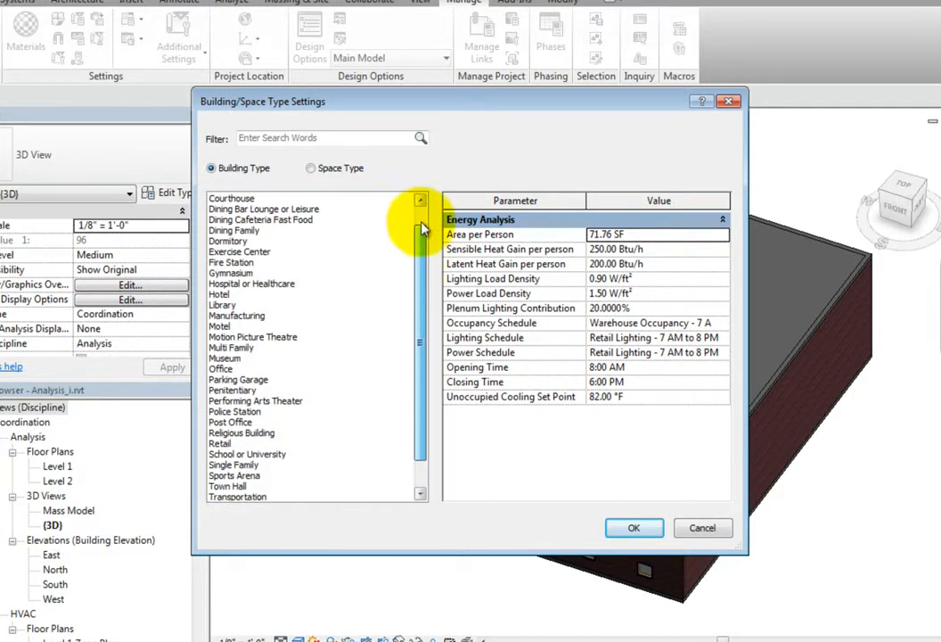
click(410, 198)
Examine the energy analysis parameters of the Ring Sports Area - Sports Arena and Active Storage space types.
click(350, 174)
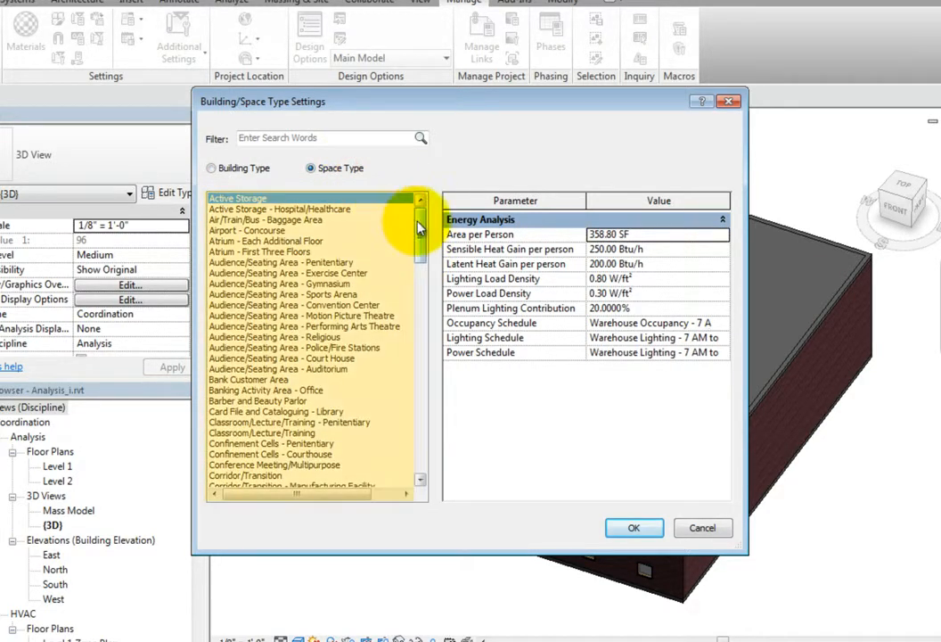
drag(420, 220, 424, 437)
click(233, 368)
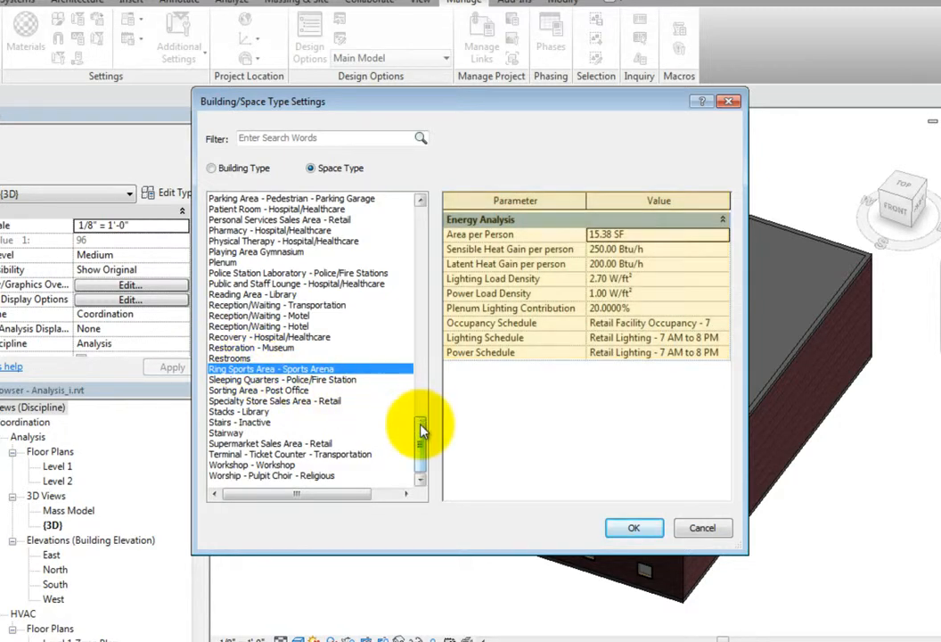
drag(423, 431, 425, 210)
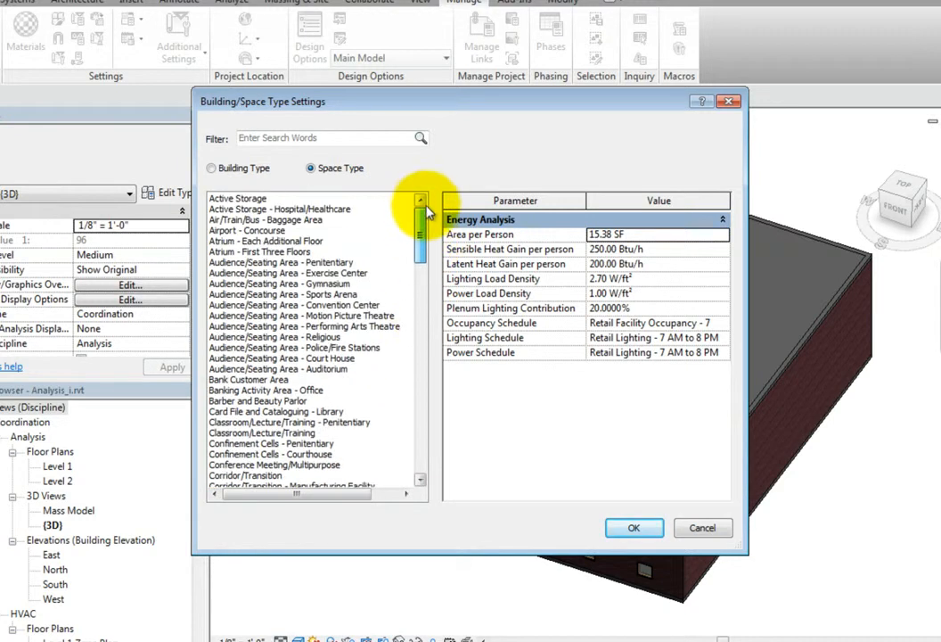
click(250, 200)
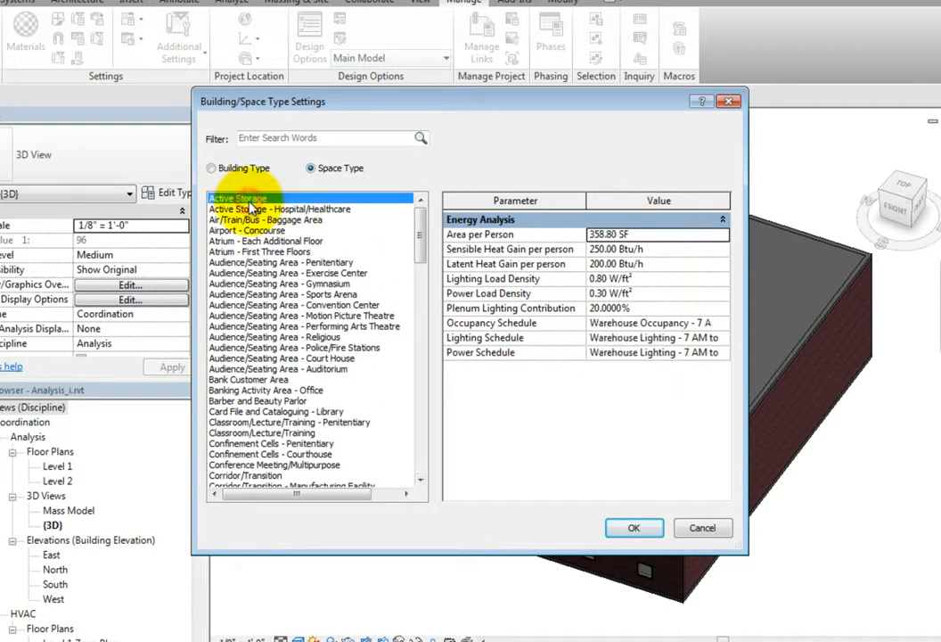
Compare the energy analysis parameters of the Courthouse, Gymnasium, Hospital or Healthcare, Office, and School or University building types.
click(214, 168)
click(241, 222)
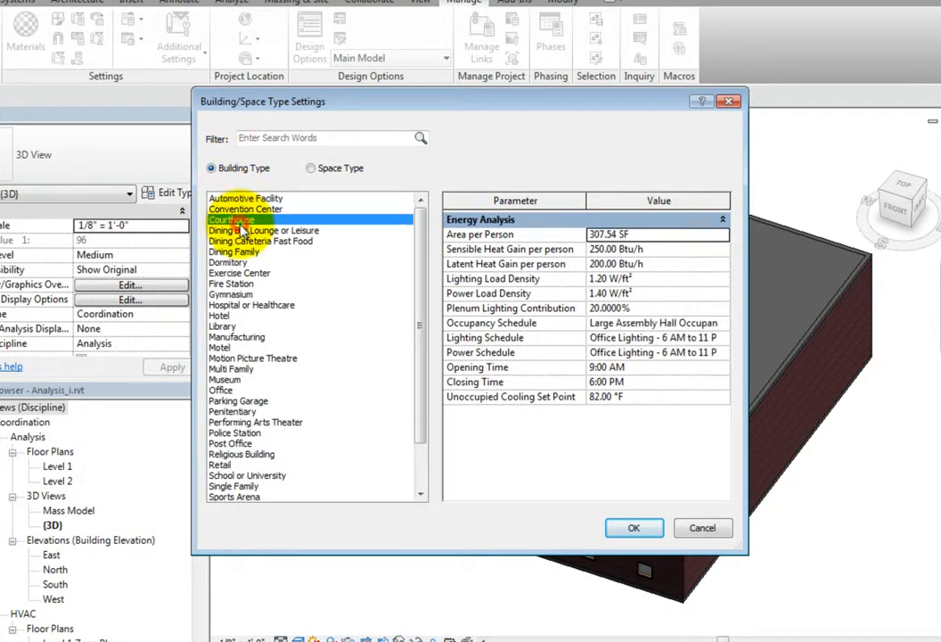
click(253, 295)
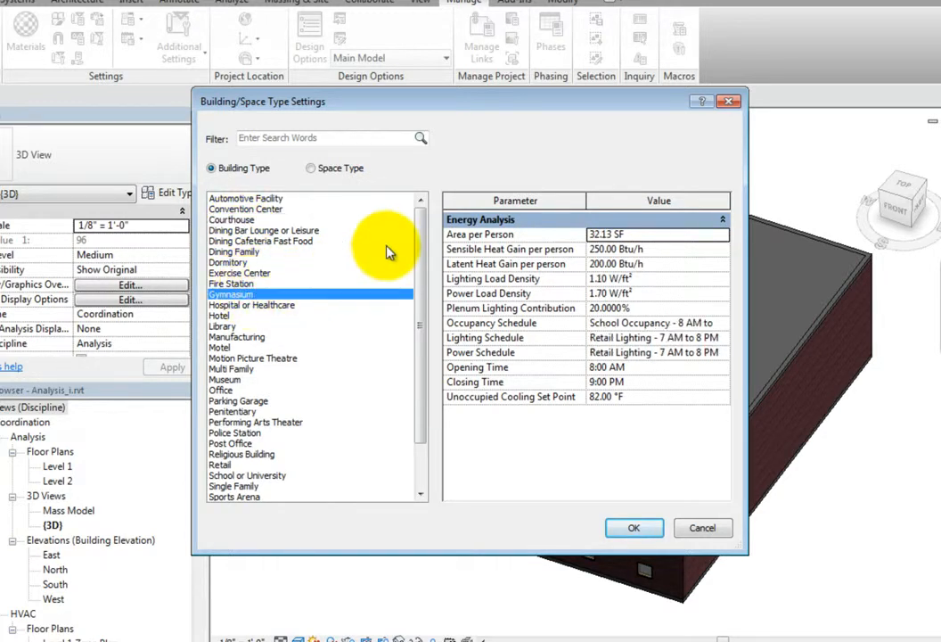
drag(420, 232, 425, 283)
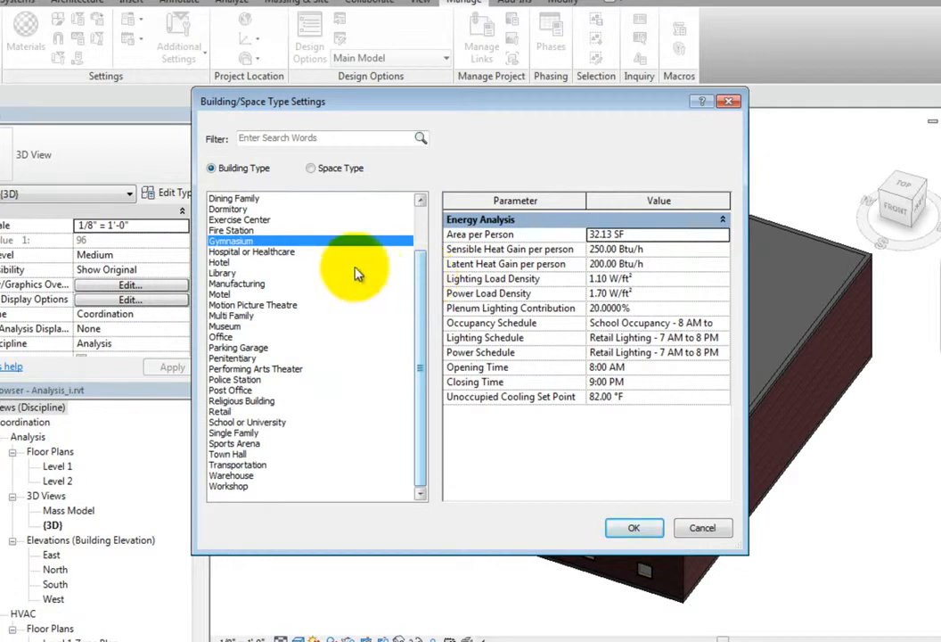
click(267, 252)
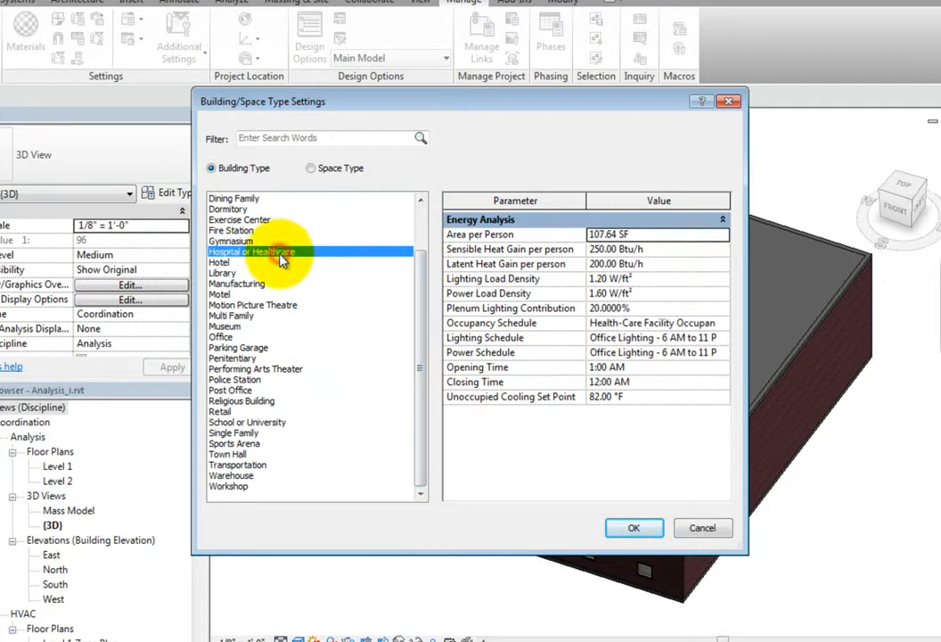
click(223, 337)
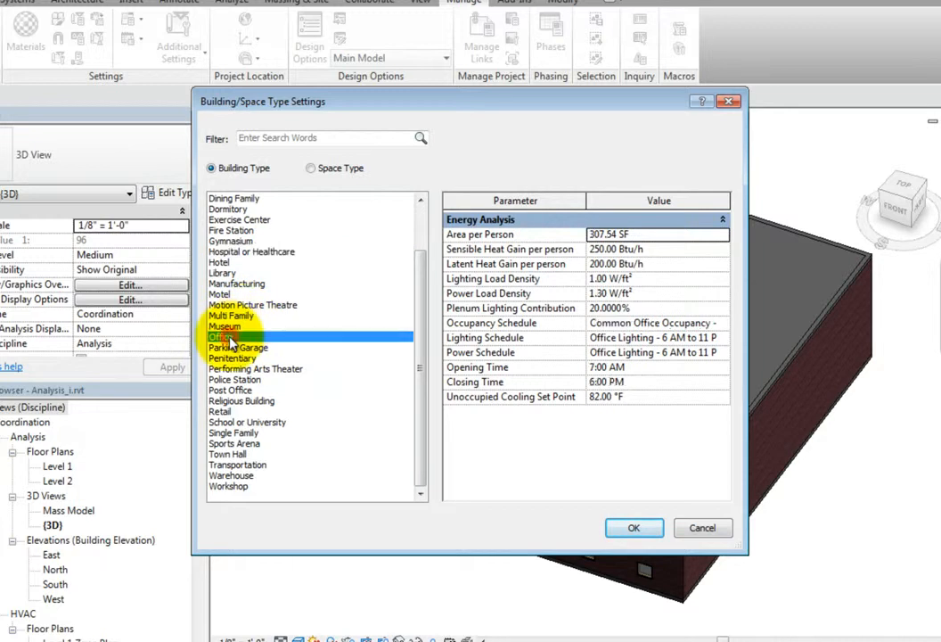
click(251, 421)
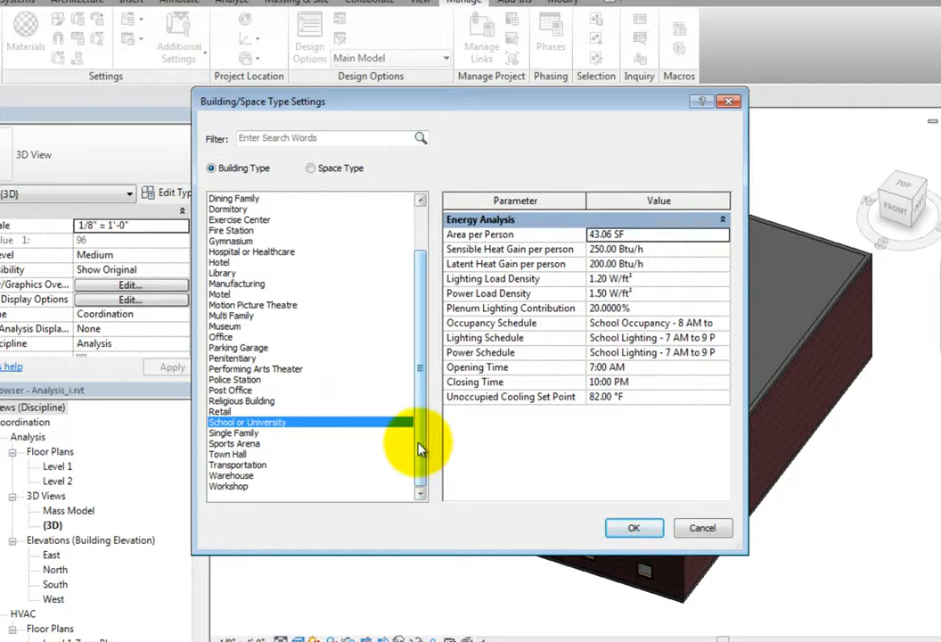
Inspect the area and the sensible and latent heat gain per person for the Office - Enclosed space type, accepting the settings.
click(344, 169)
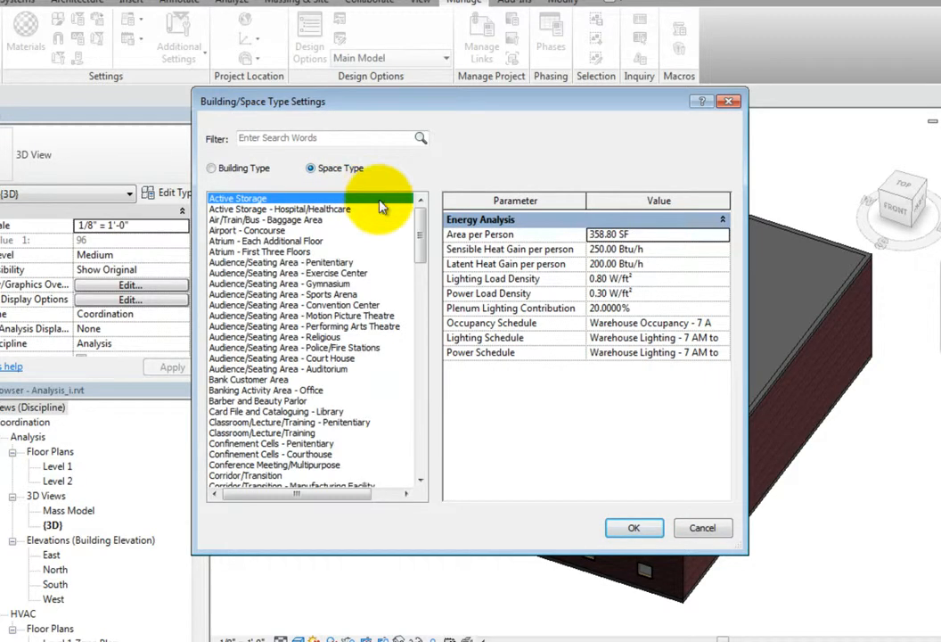
drag(420, 231, 421, 415)
click(250, 263)
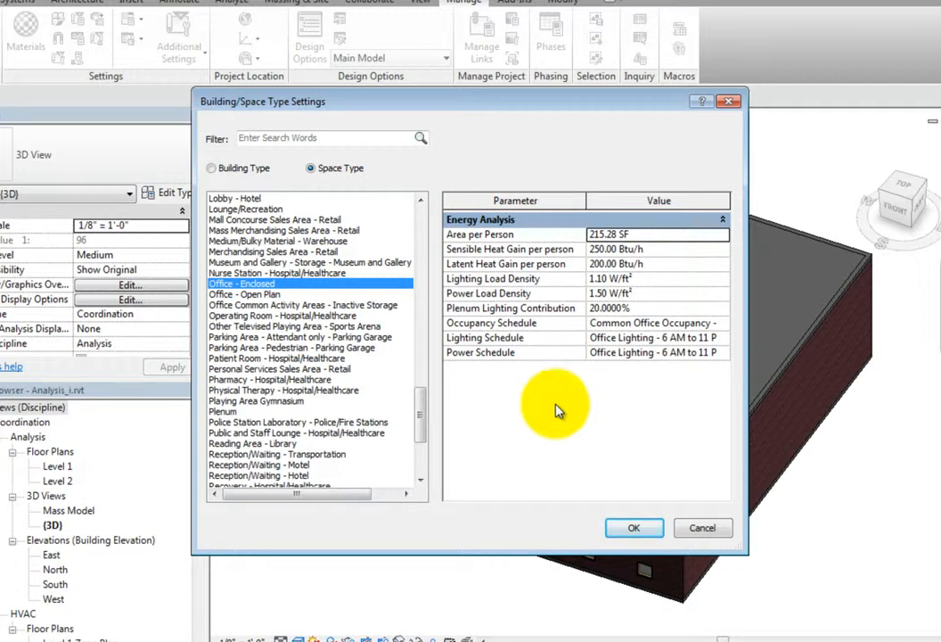
click(652, 237)
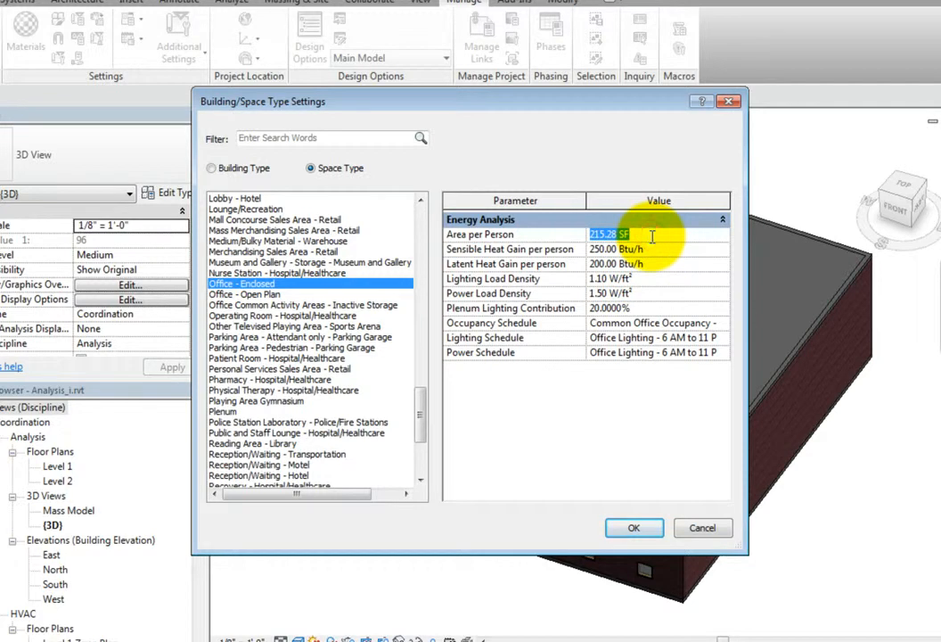
click(660, 249)
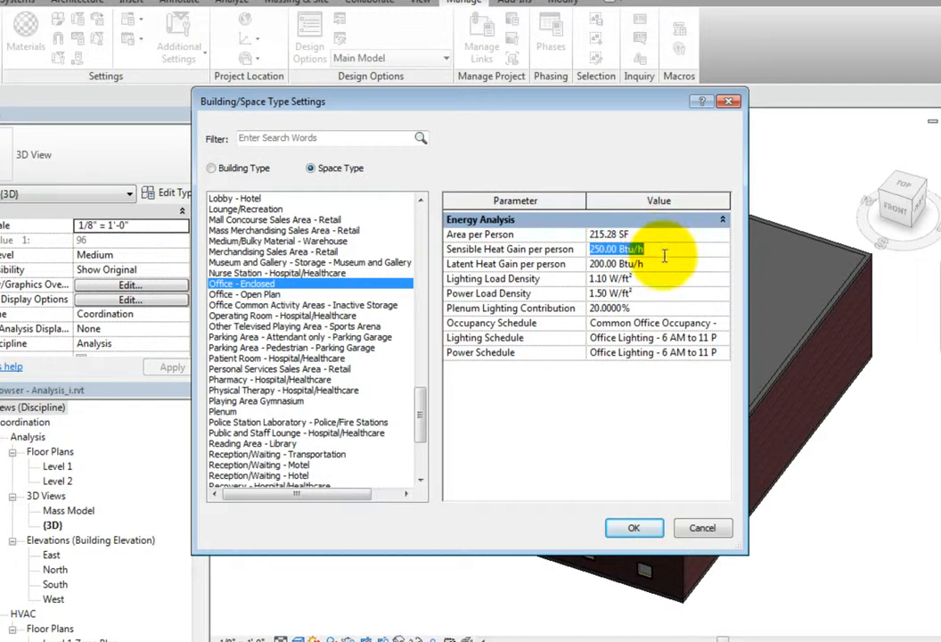
click(665, 265)
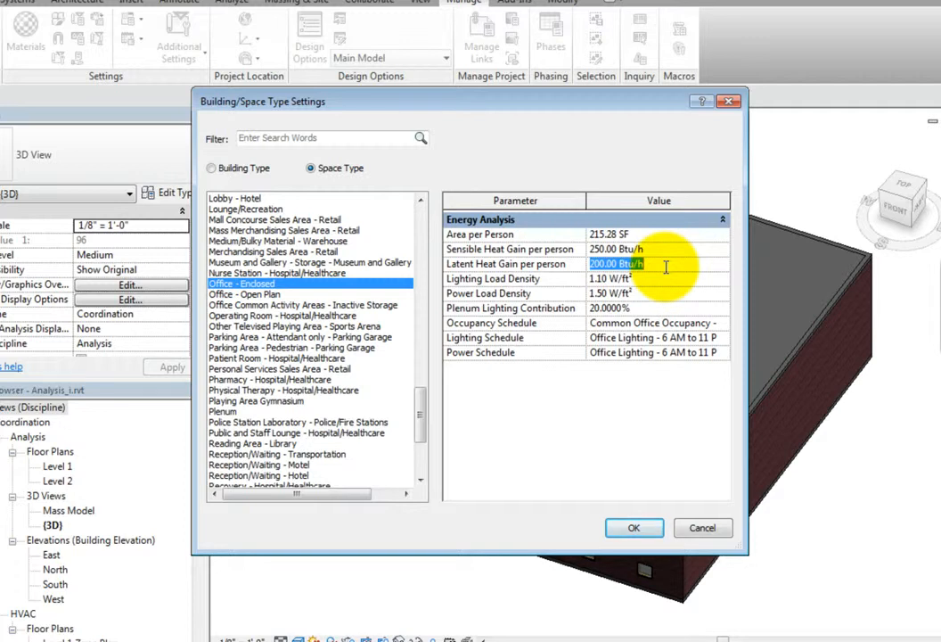
click(633, 528)
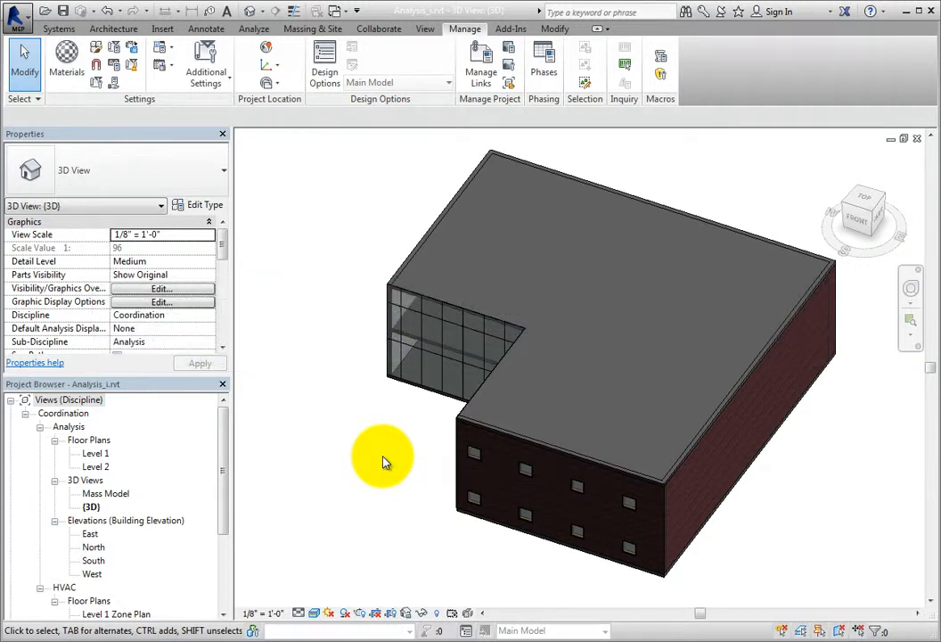
Open the Energy Settings, review the building type options while keeping Office, and accept the settings.
click(255, 30)
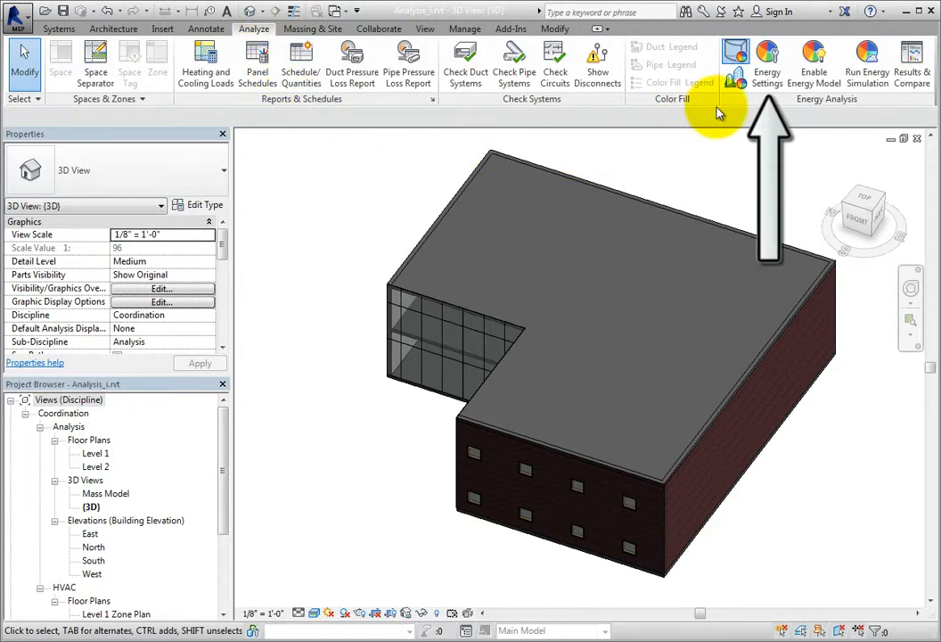
click(762, 87)
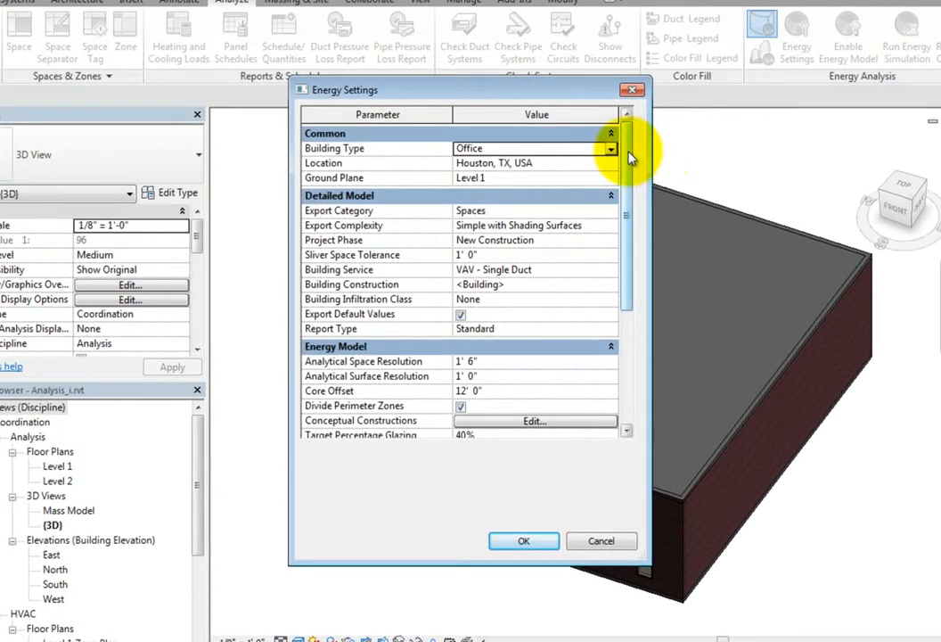
click(594, 153)
click(611, 152)
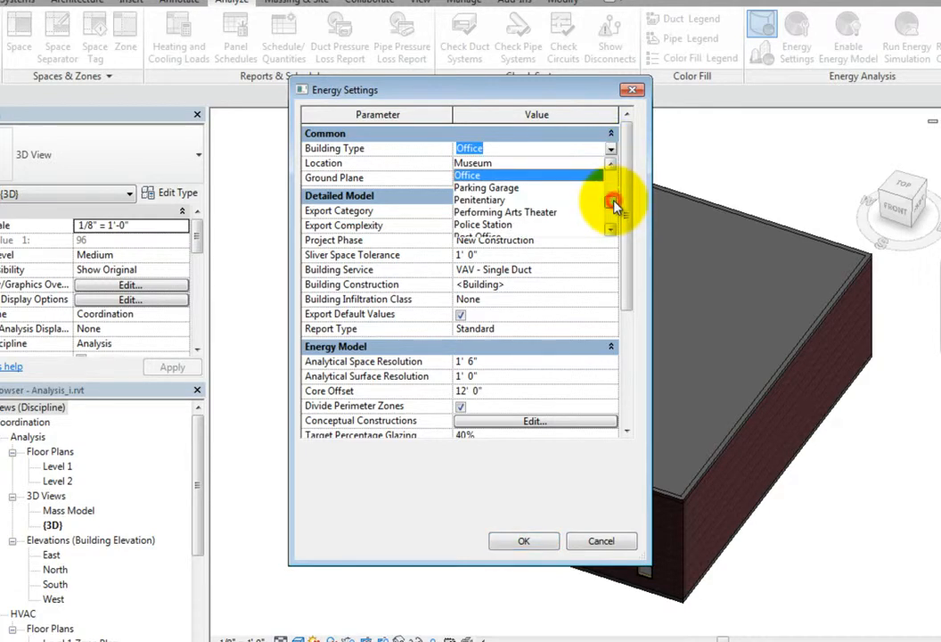
mouse_move(614, 204)
mouse_down()
mouse_move(612, 178)
mouse_move(610, 223)
mouse_up()
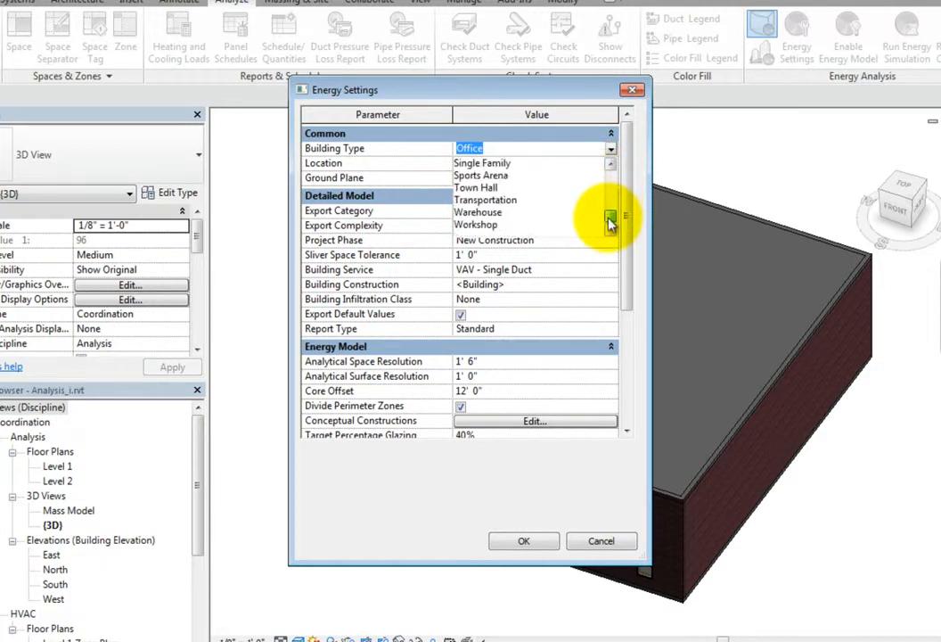
click(611, 149)
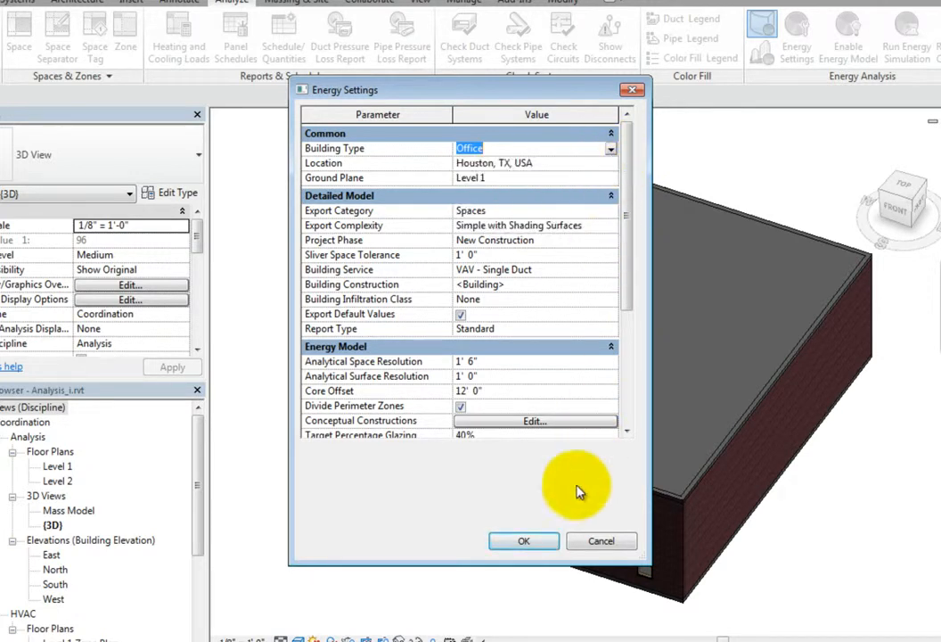
click(533, 542)
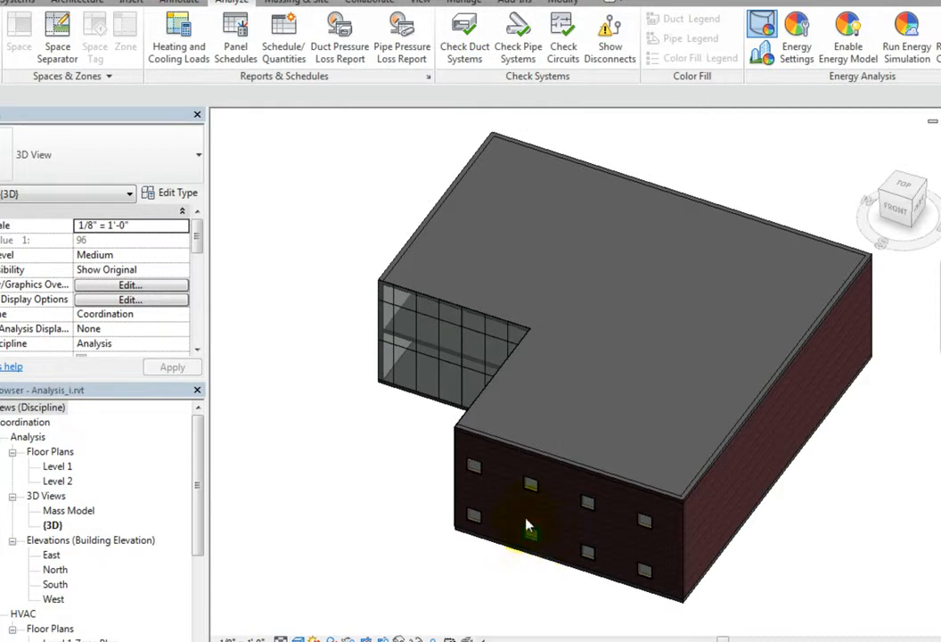
Open the Heating and Cooling Loads analysis and review its building type options, keeping Office selected.
click(180, 70)
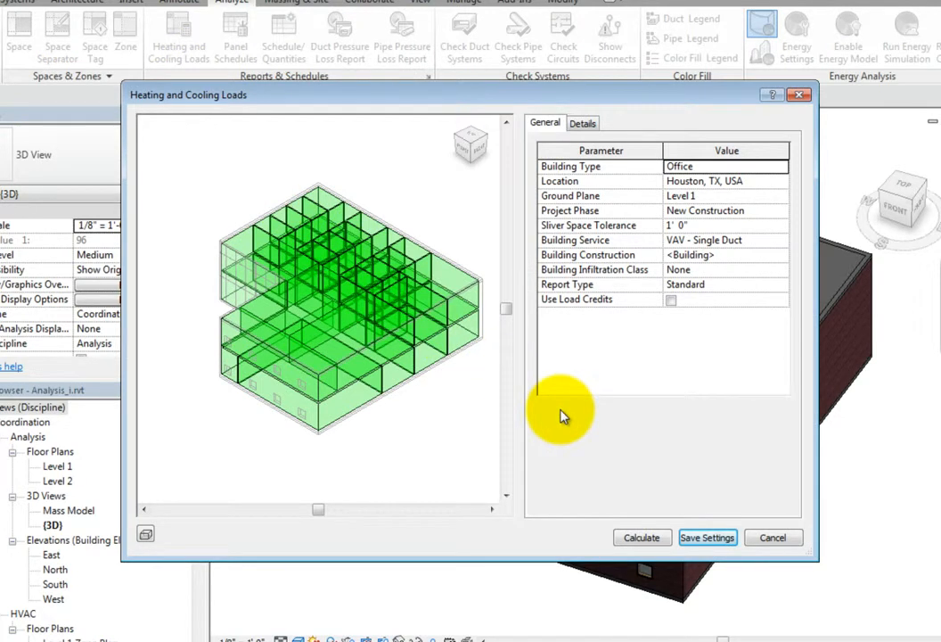
click(720, 169)
click(722, 168)
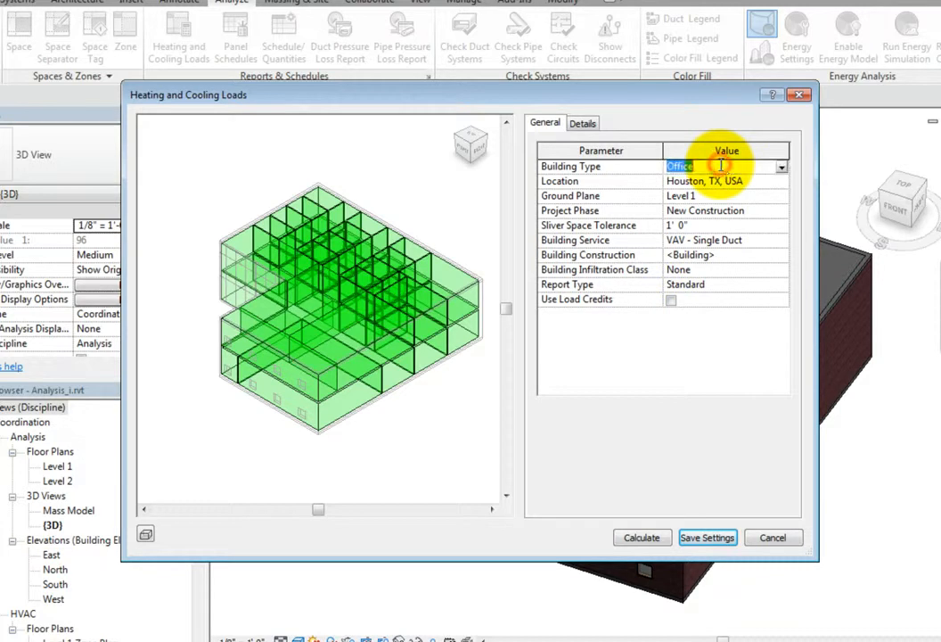
click(780, 169)
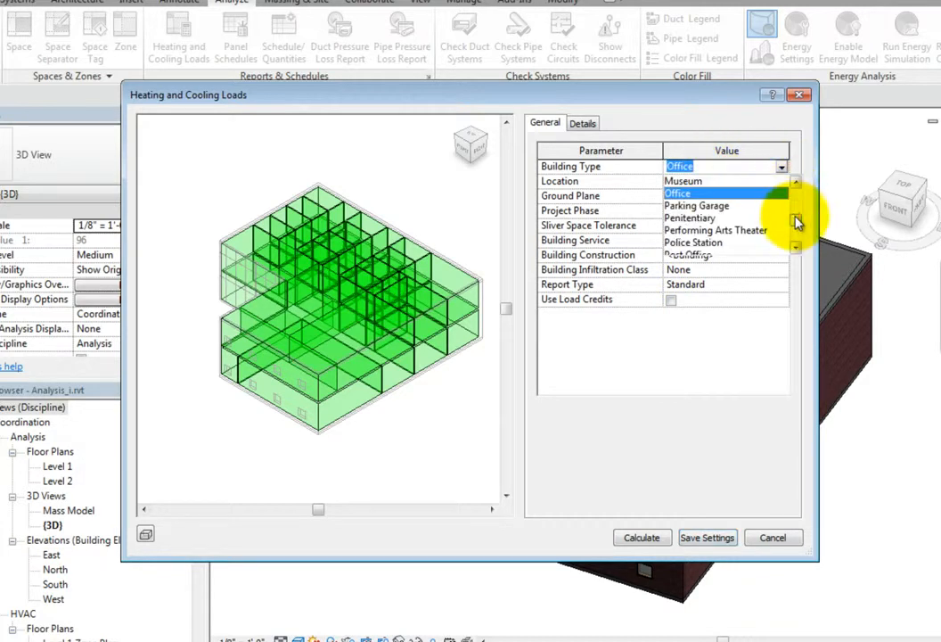
mouse_move(796, 215)
mouse_down()
mouse_move(799, 194)
mouse_move(795, 236)
mouse_up()
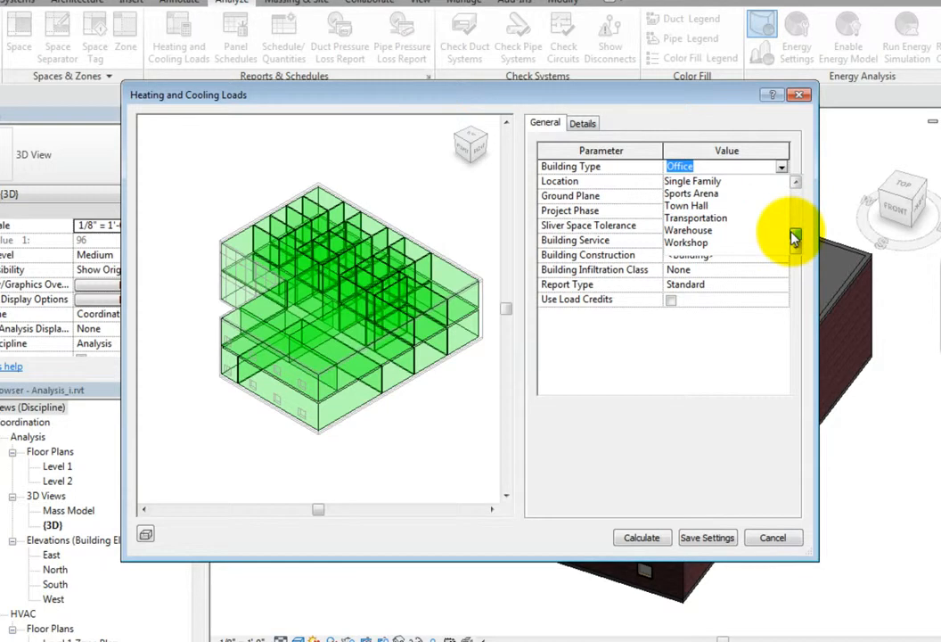
click(781, 167)
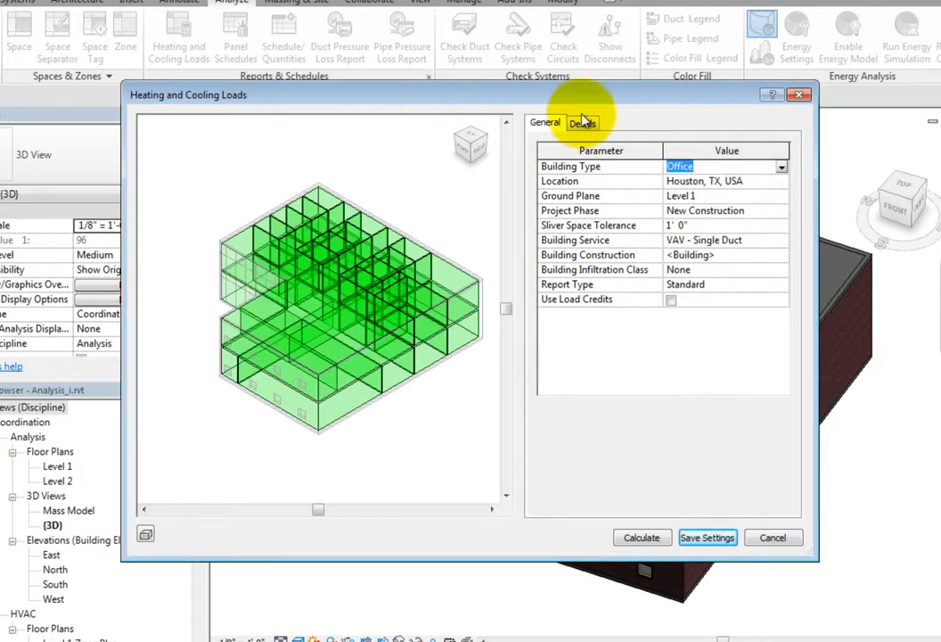
Open the details of the heating and cooling loads and expand Zone 1-1 and Zone 1-2 to show their spaces.
click(580, 125)
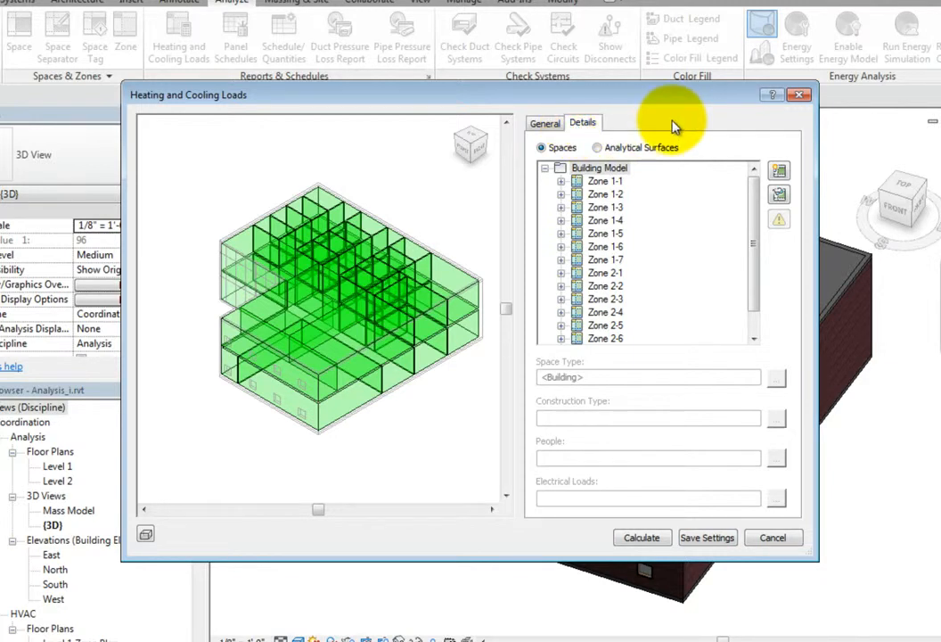
click(561, 181)
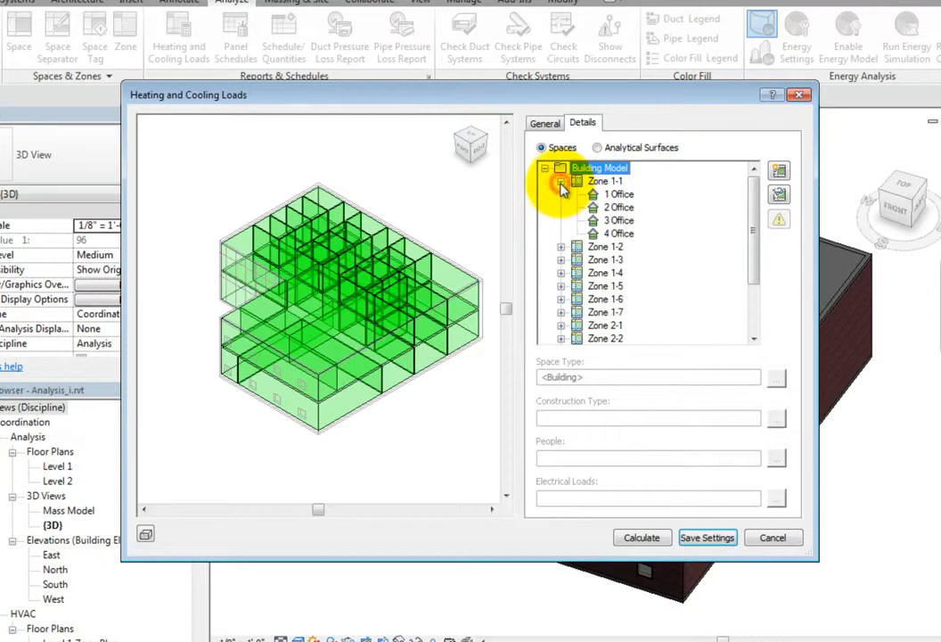
click(561, 247)
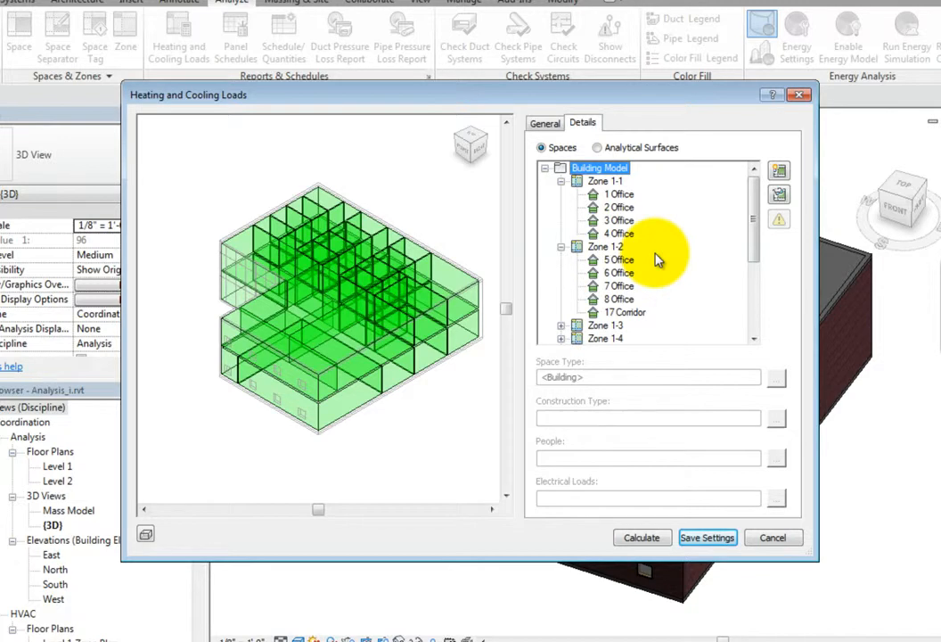
mouse_move(754, 227)
mouse_down()
mouse_move(757, 305)
mouse_move(756, 235)
mouse_up()
Assign the Office - Enclosed space type to spaces 1 Office through 4 Office in Zone 1-1.
click(624, 195)
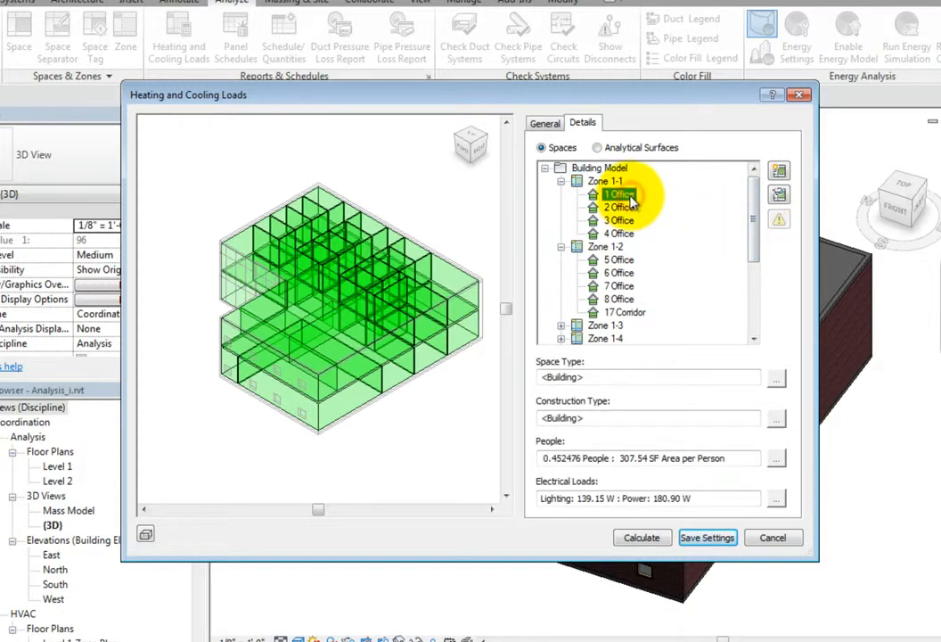
click(630, 201)
shift+click(624, 232)
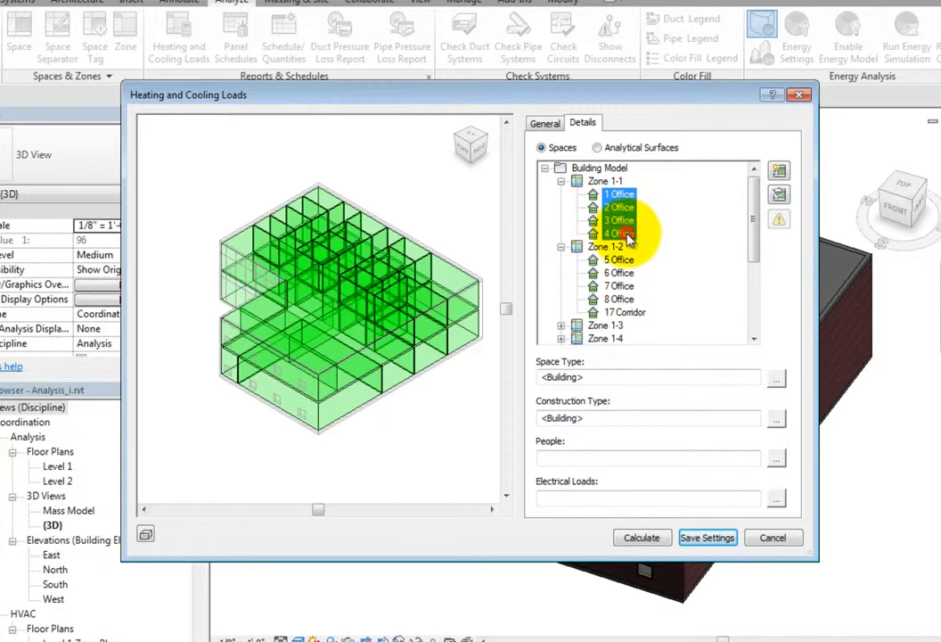
click(779, 382)
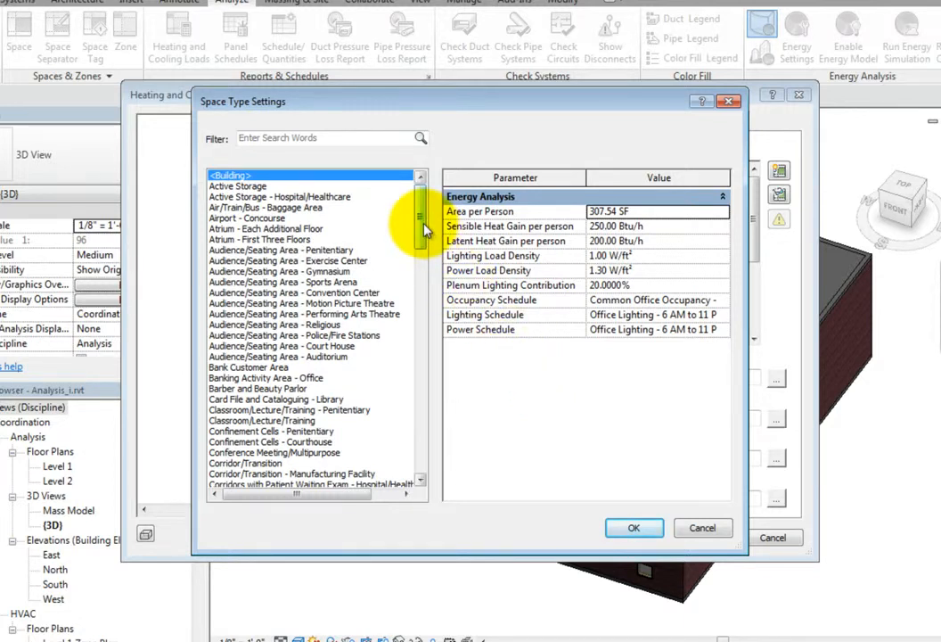
drag(425, 229, 417, 414)
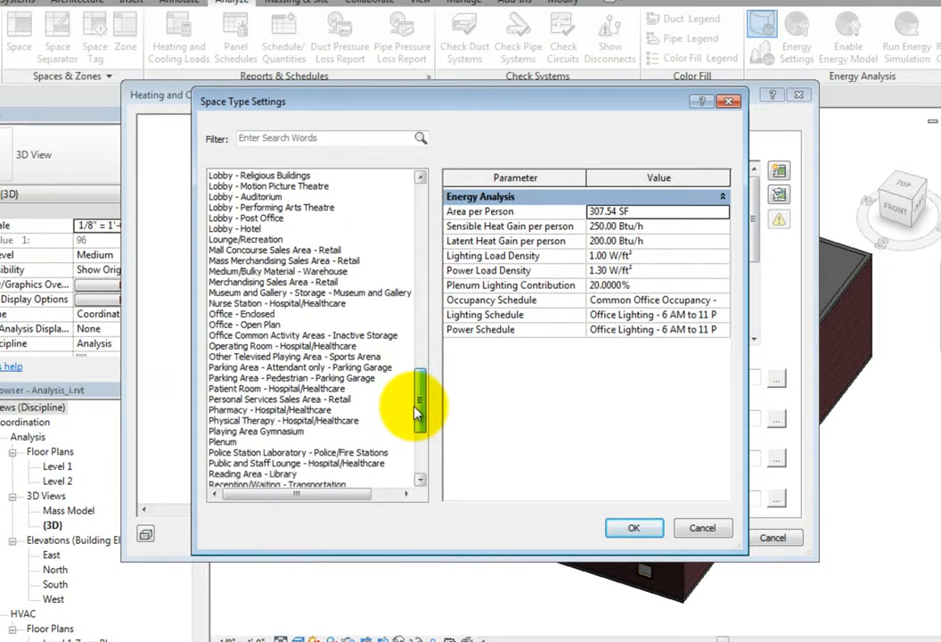
click(268, 316)
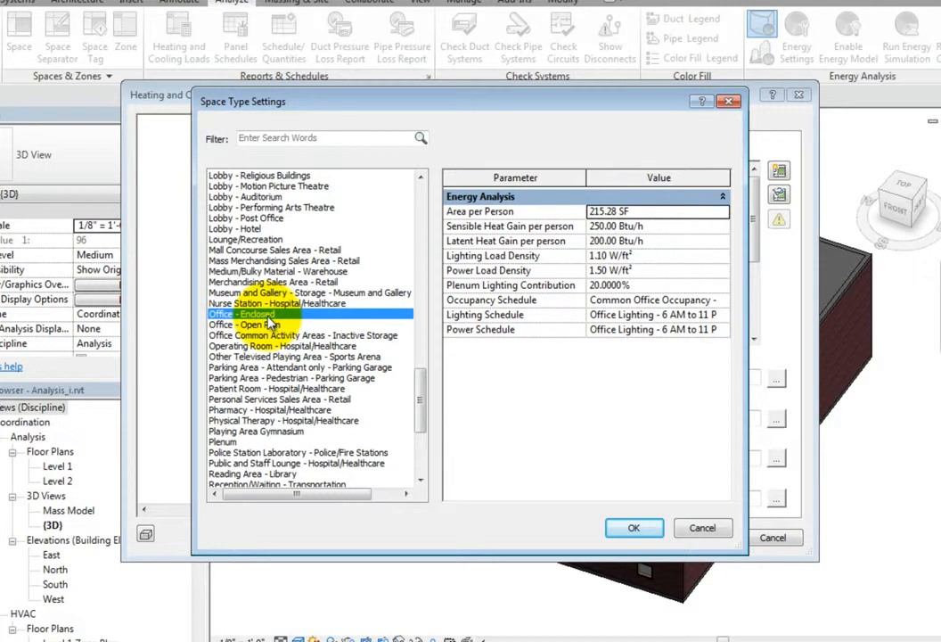
click(634, 530)
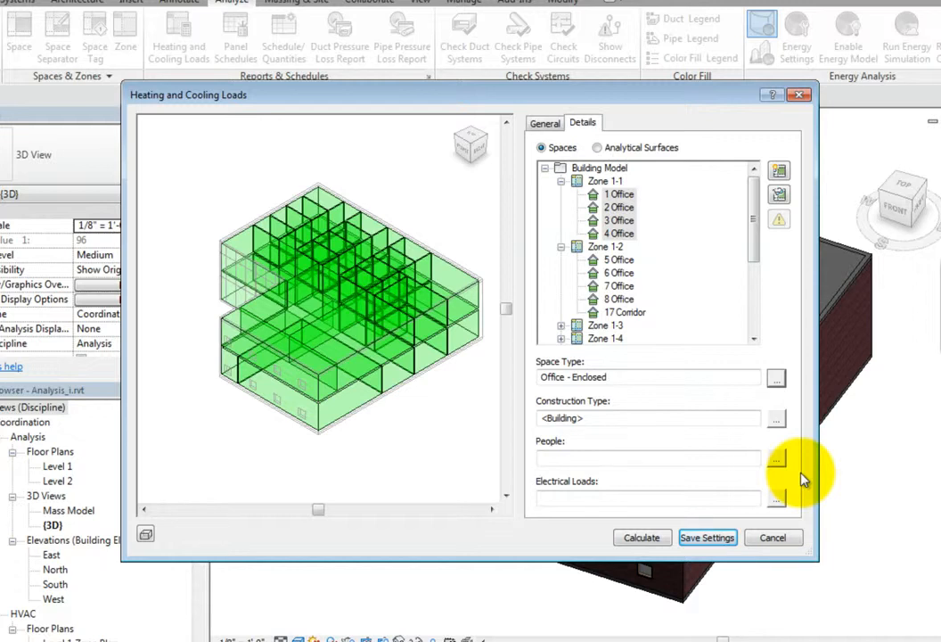
Open the people settings of the four selected offices and review the value options for occupancy and heat gain per person.
click(777, 465)
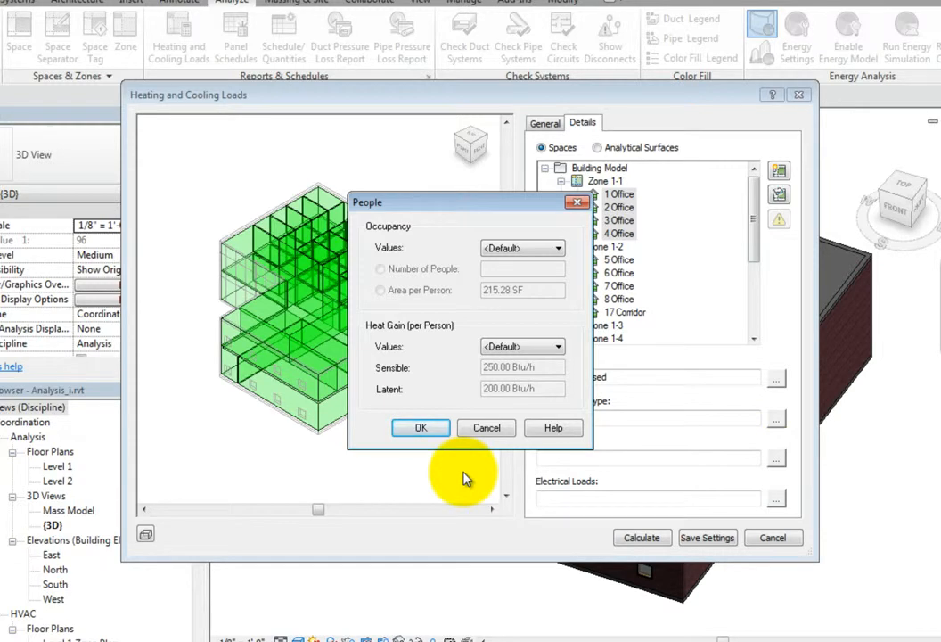
click(554, 249)
click(555, 251)
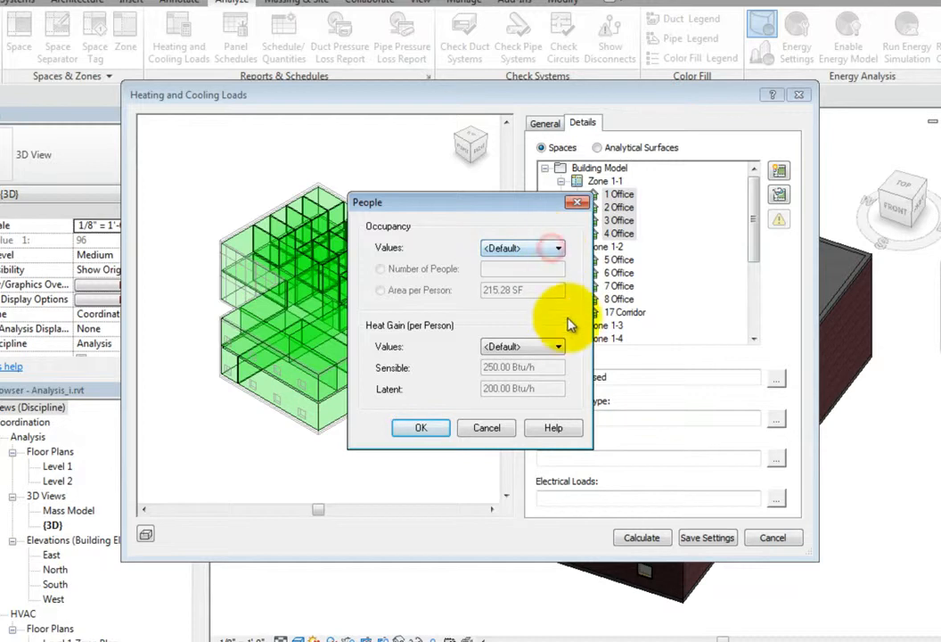
click(559, 347)
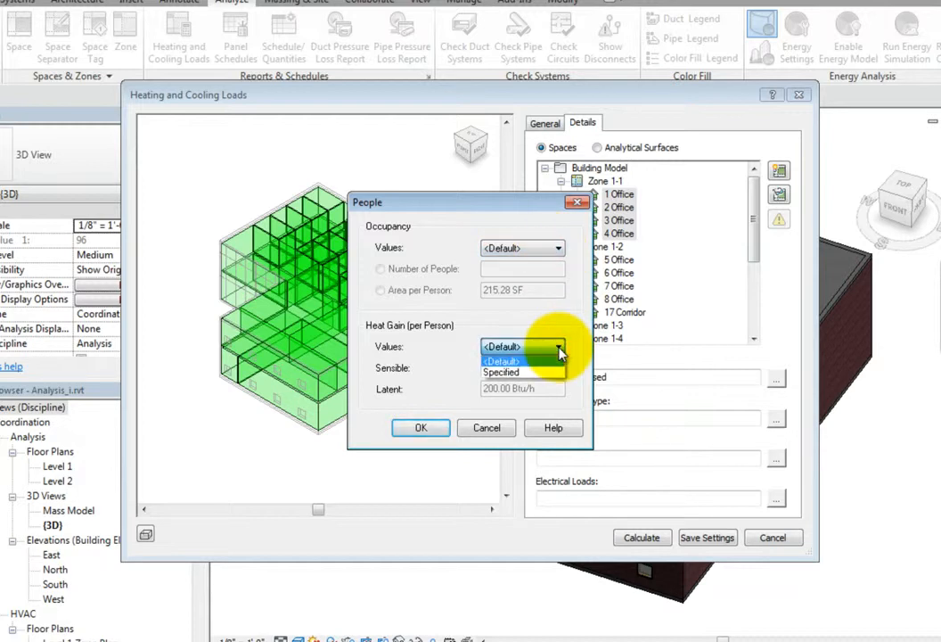
click(558, 349)
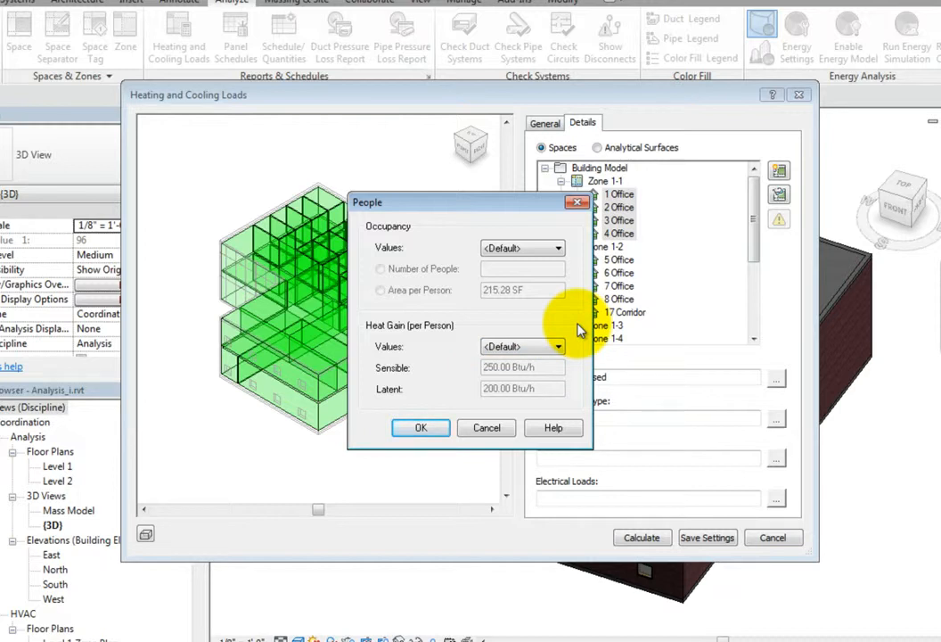
Try Specified occupancy values for the four offices, restore <Default>, and cancel the people settings.
click(558, 250)
click(557, 275)
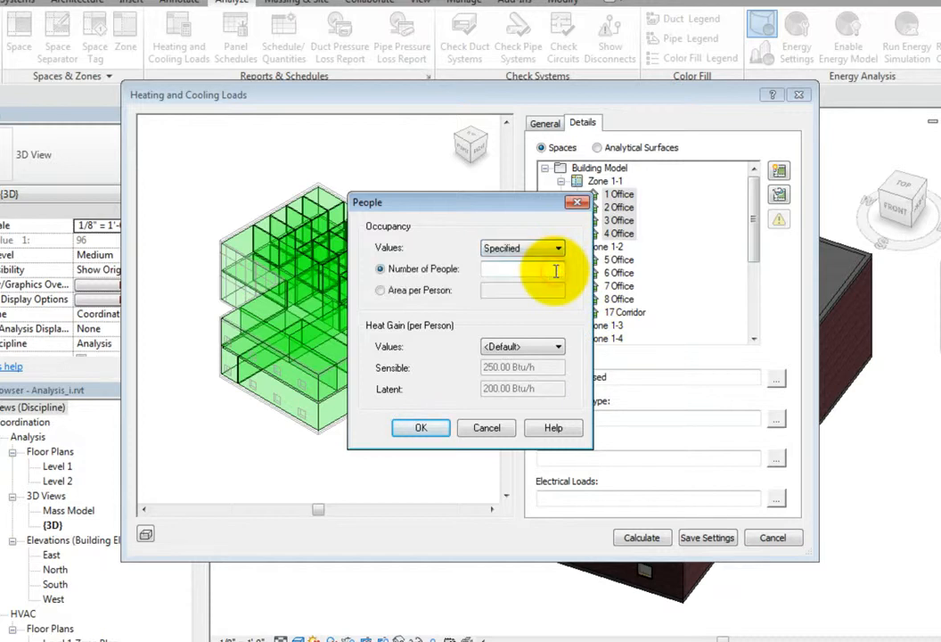
click(556, 270)
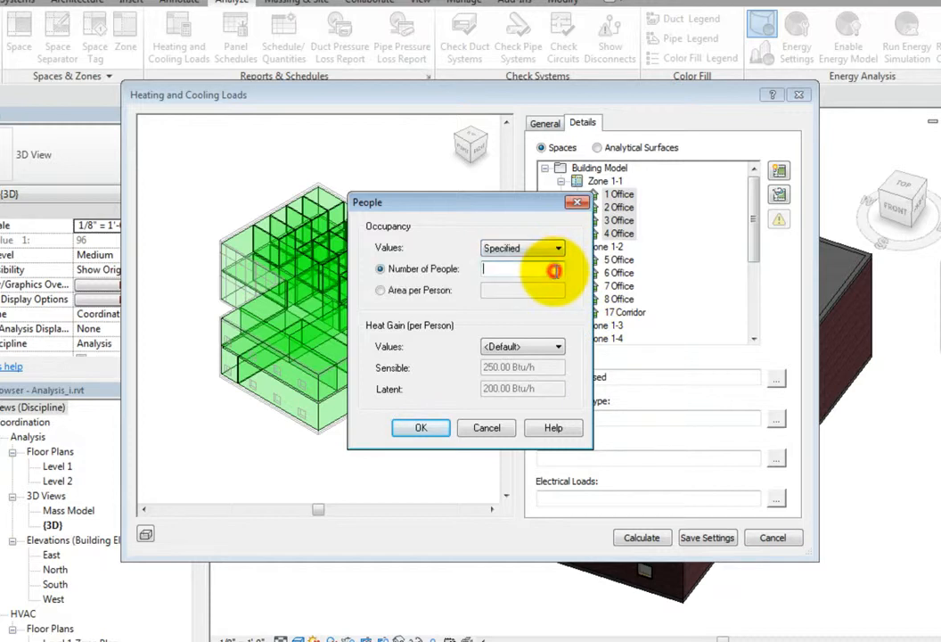
click(505, 431)
click(577, 283)
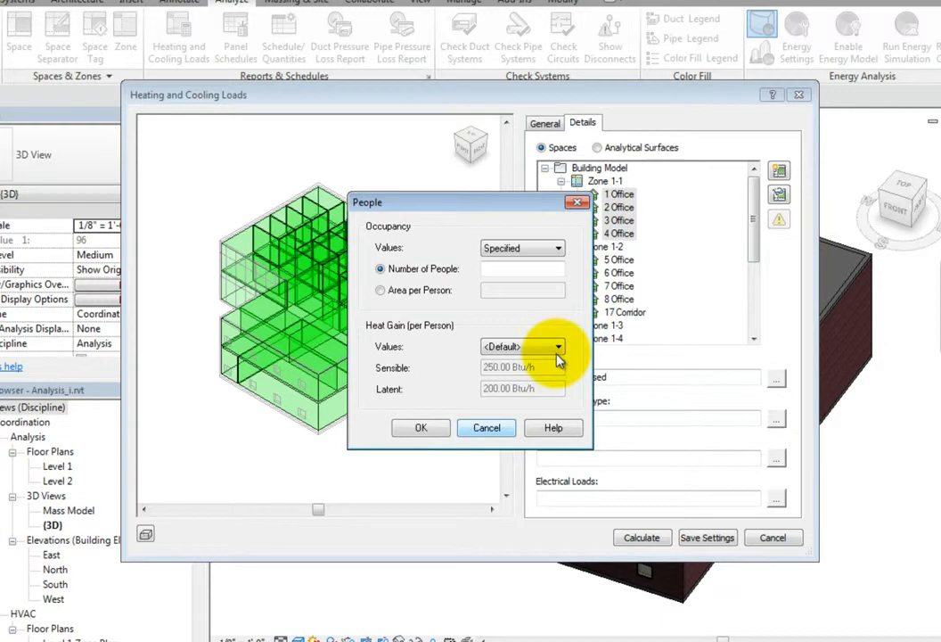
click(554, 250)
click(535, 257)
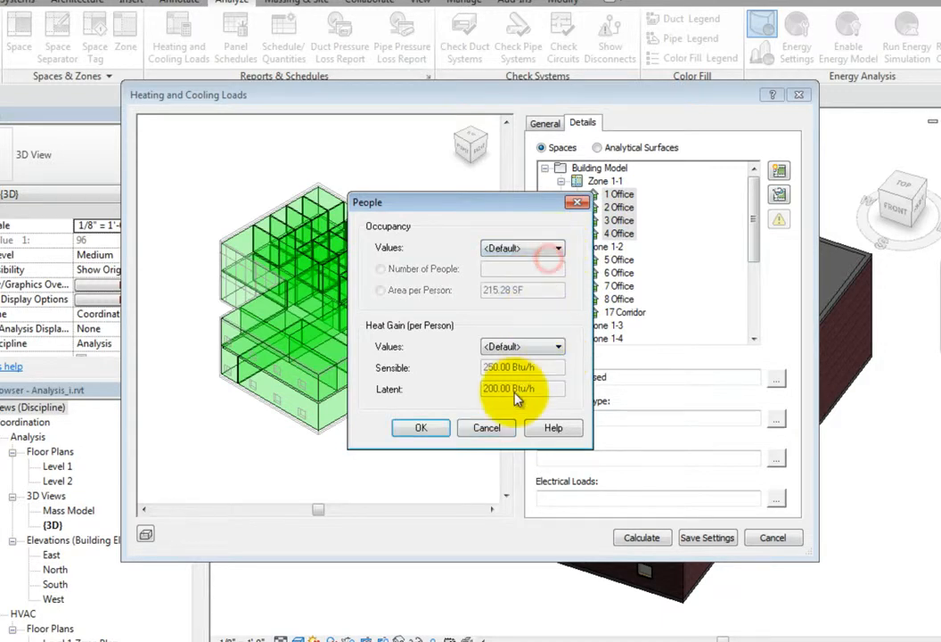
click(499, 429)
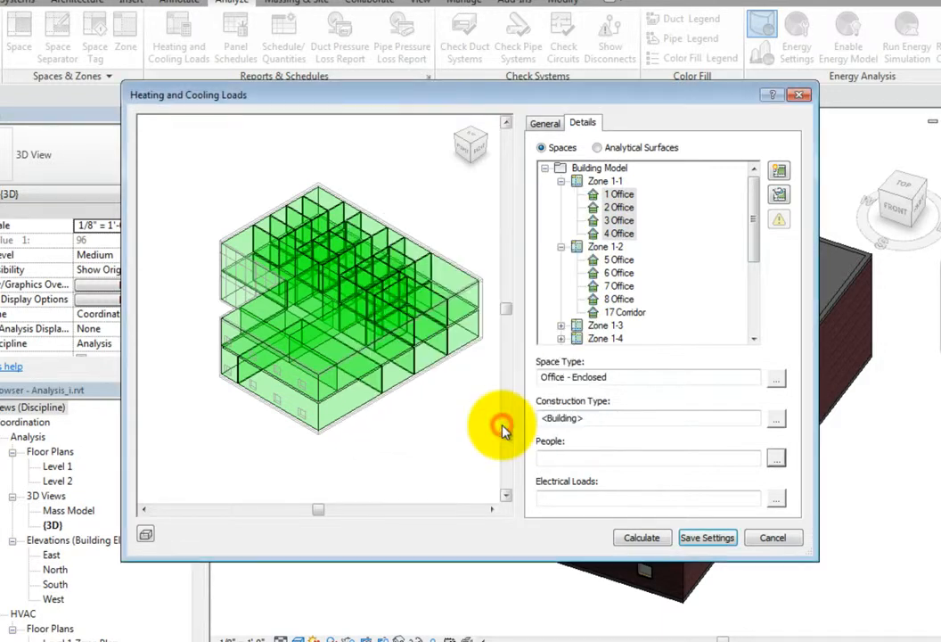
Review the lighting and power value options in the electrical loads of the four offices, cancelling without changes.
click(776, 498)
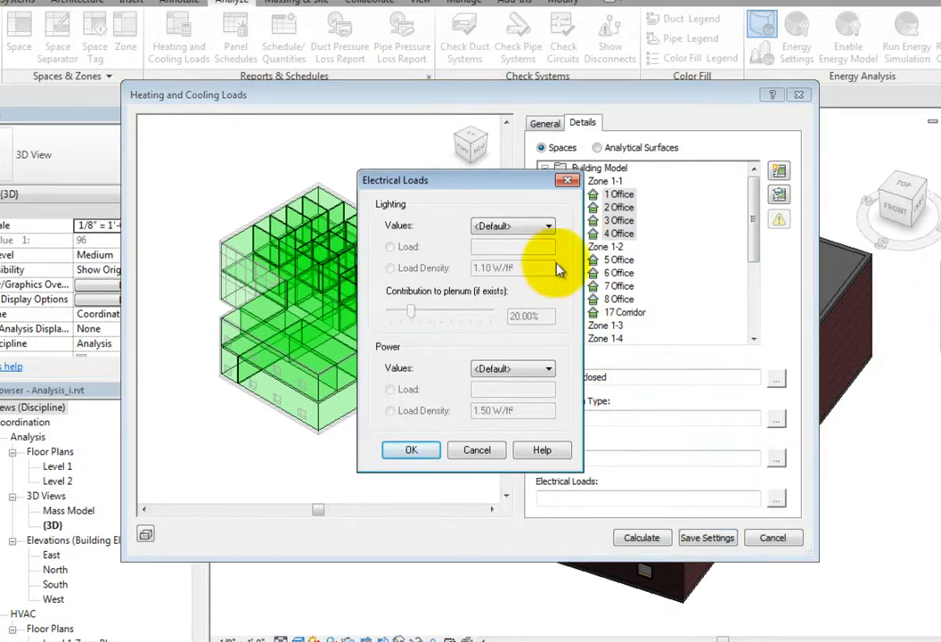
click(549, 227)
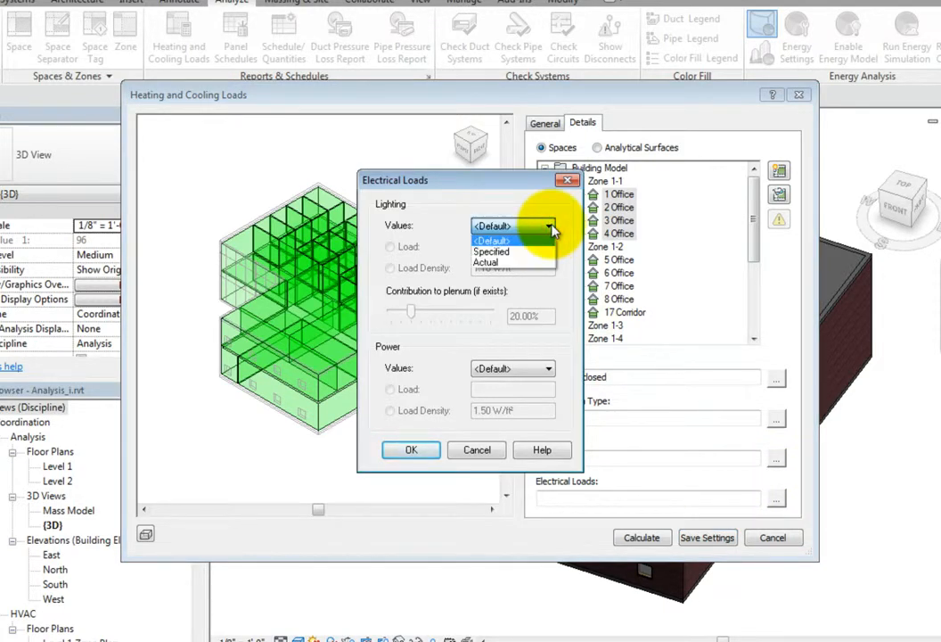
click(551, 227)
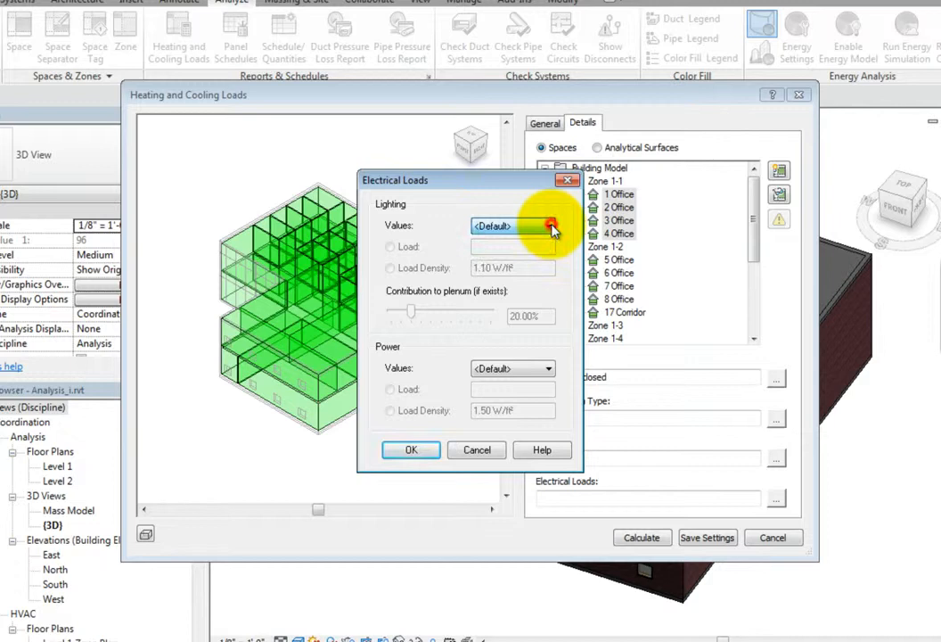
click(547, 369)
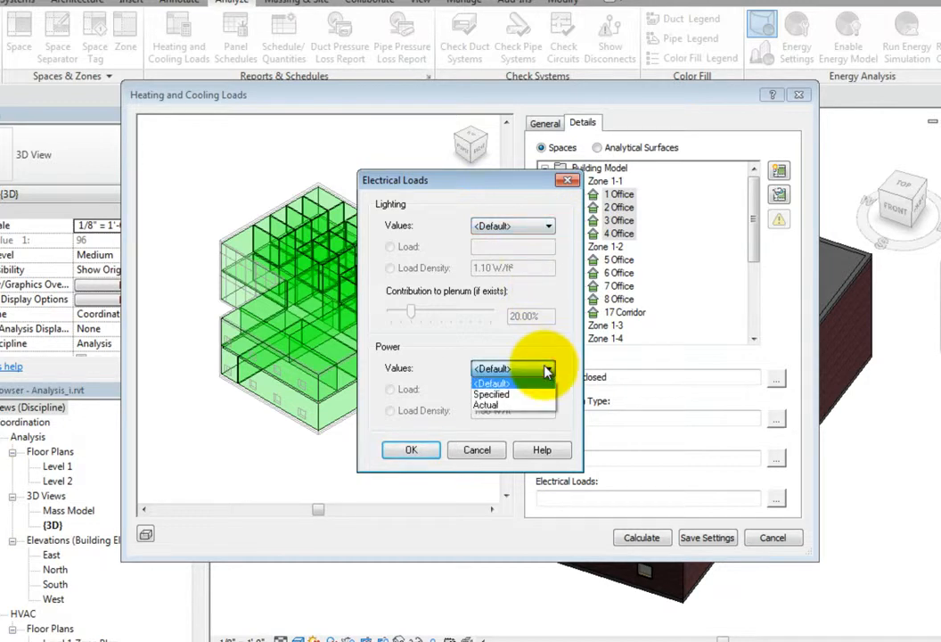
click(547, 370)
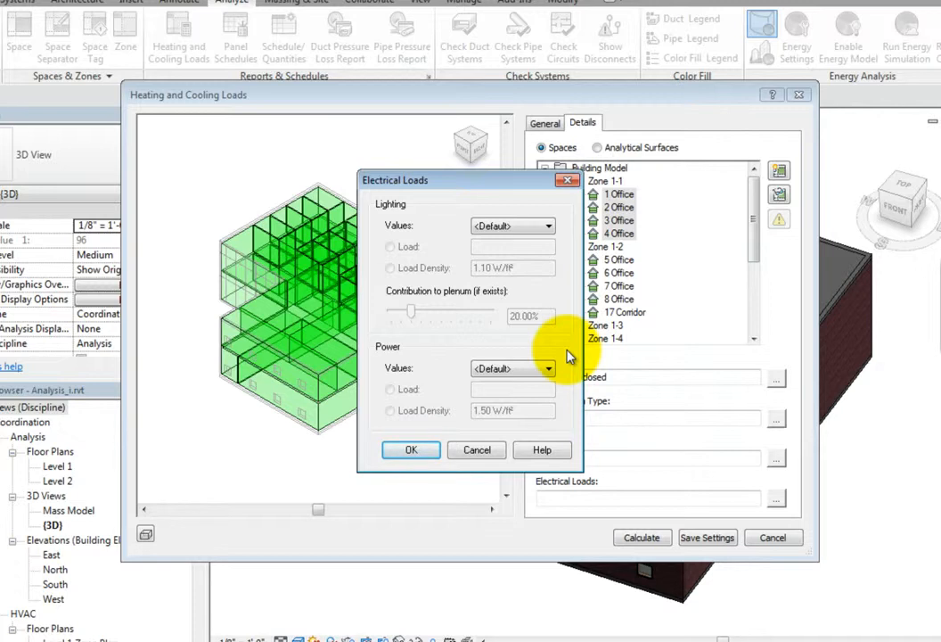
click(496, 450)
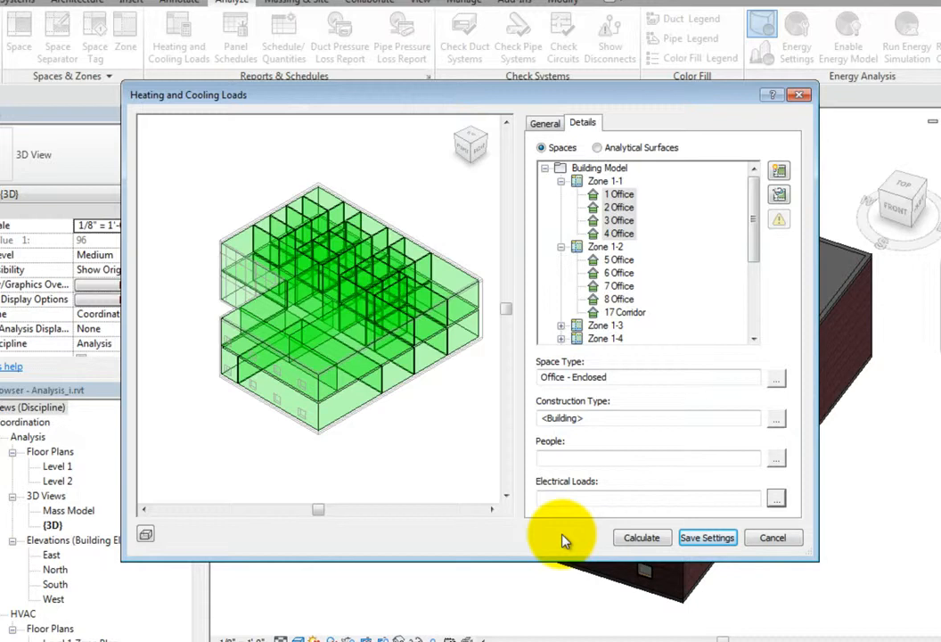
Save the heating and cooling loads settings and open the Level 1 floor plan of the Analysis views at the numbered offices.
click(687, 539)
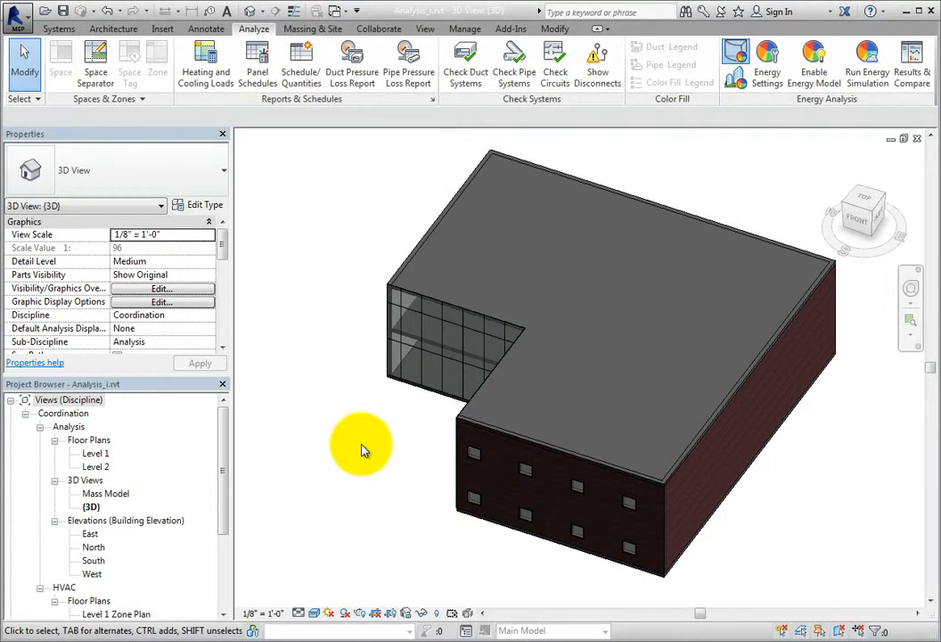
double_click(96, 452)
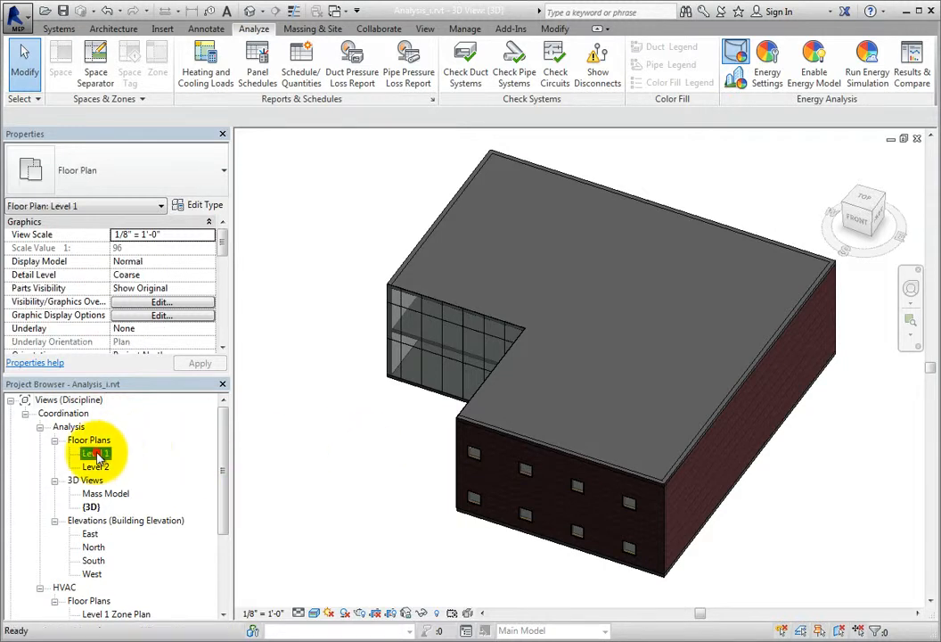
scroll(431, 210, up, 5)
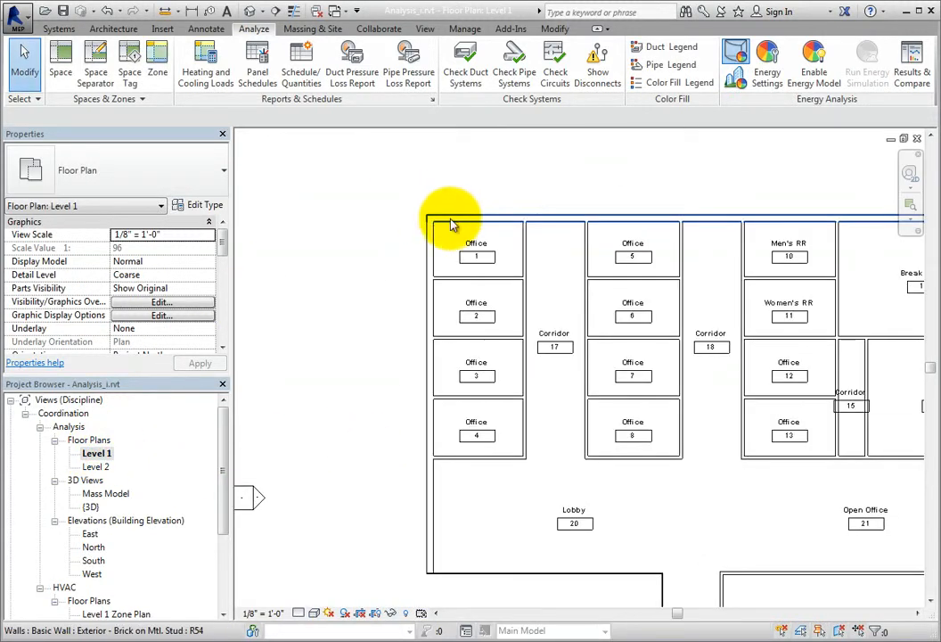
scroll(473, 227, up, 2)
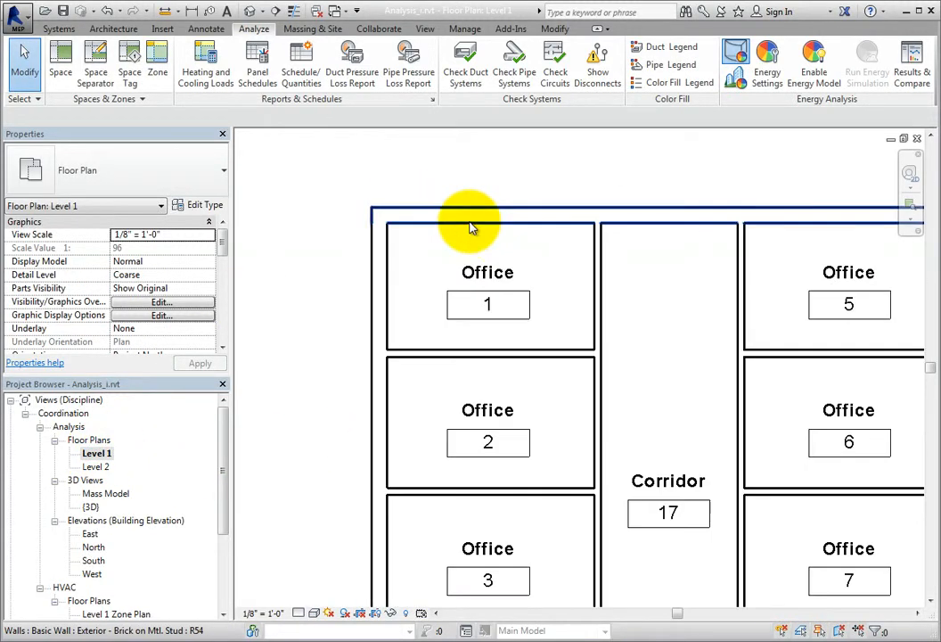
Select the Office 1 space, inspect its space type settings including the area per person, and cancel without changes.
click(535, 244)
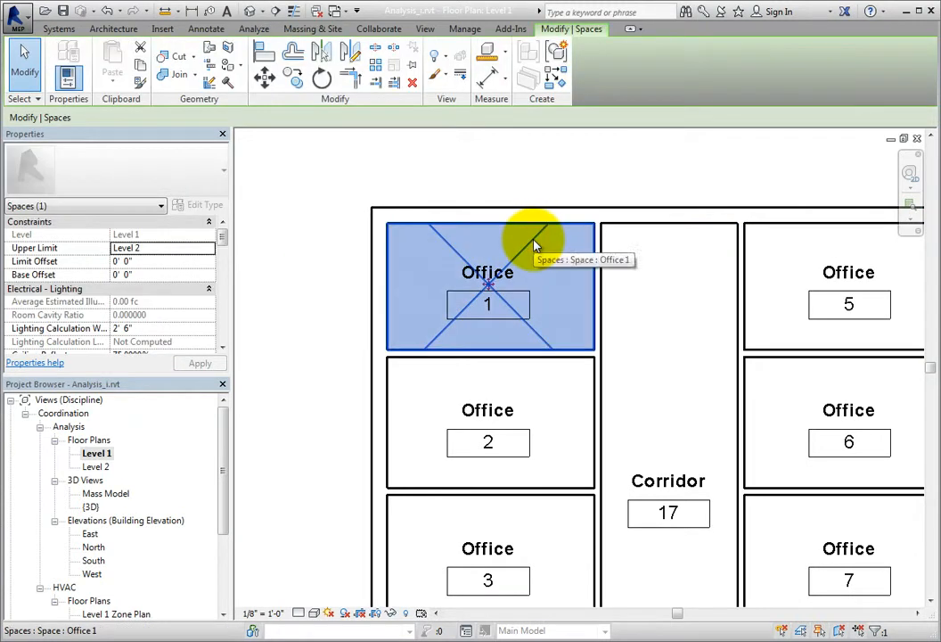
drag(221, 237, 220, 328)
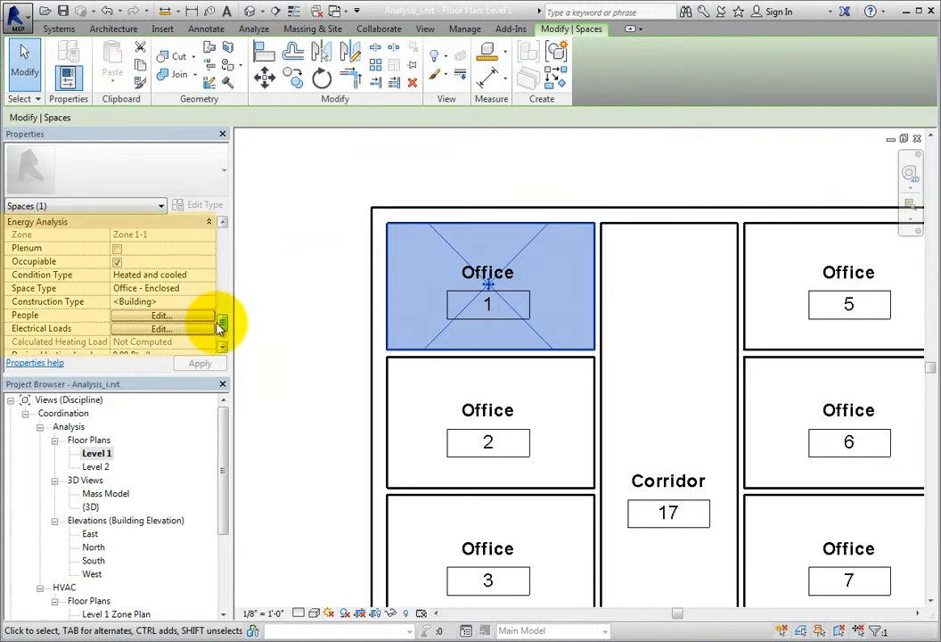
click(196, 289)
double_click(196, 289)
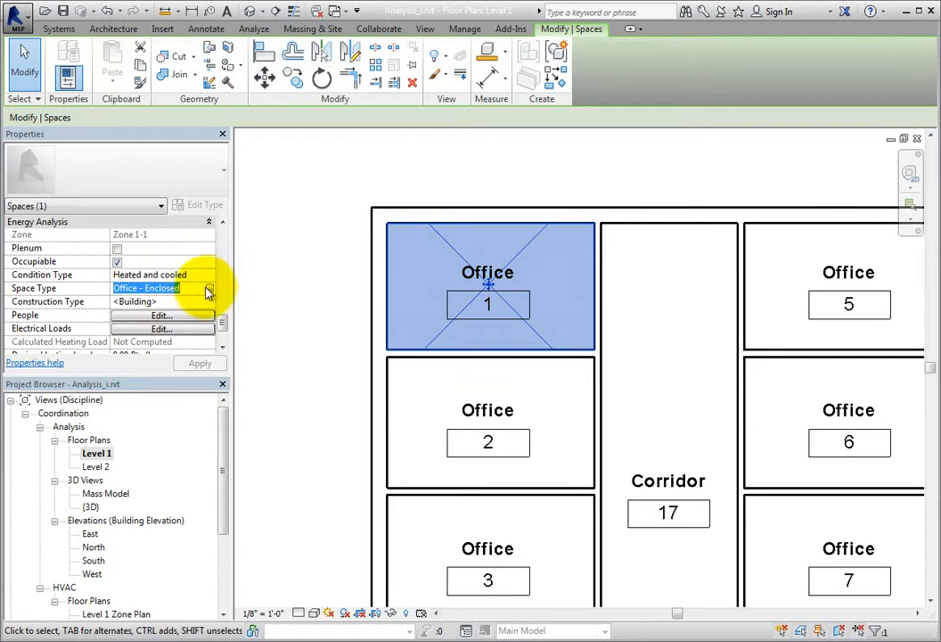
click(211, 289)
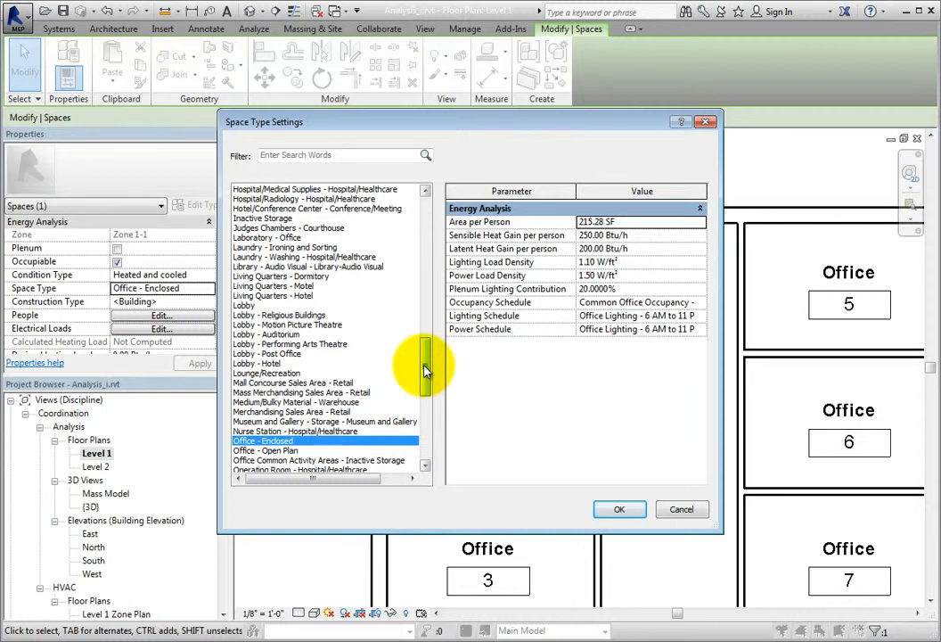
drag(425, 370, 445, 409)
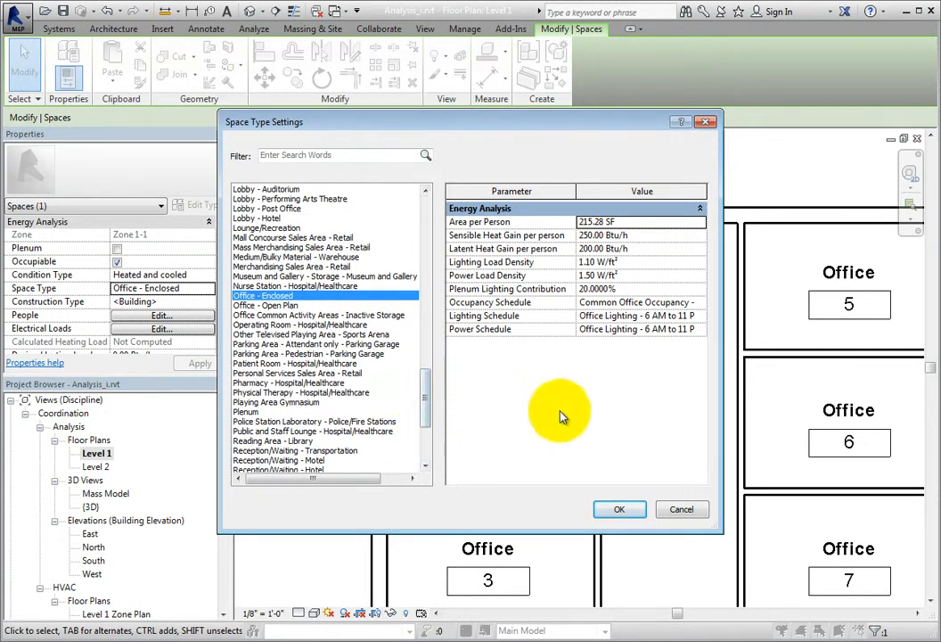
click(680, 226)
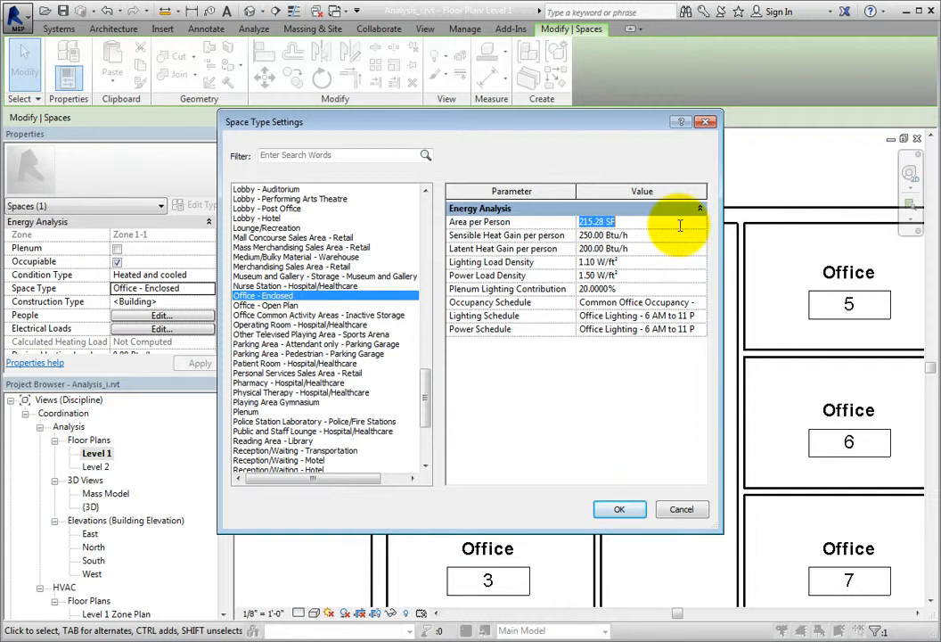
click(682, 509)
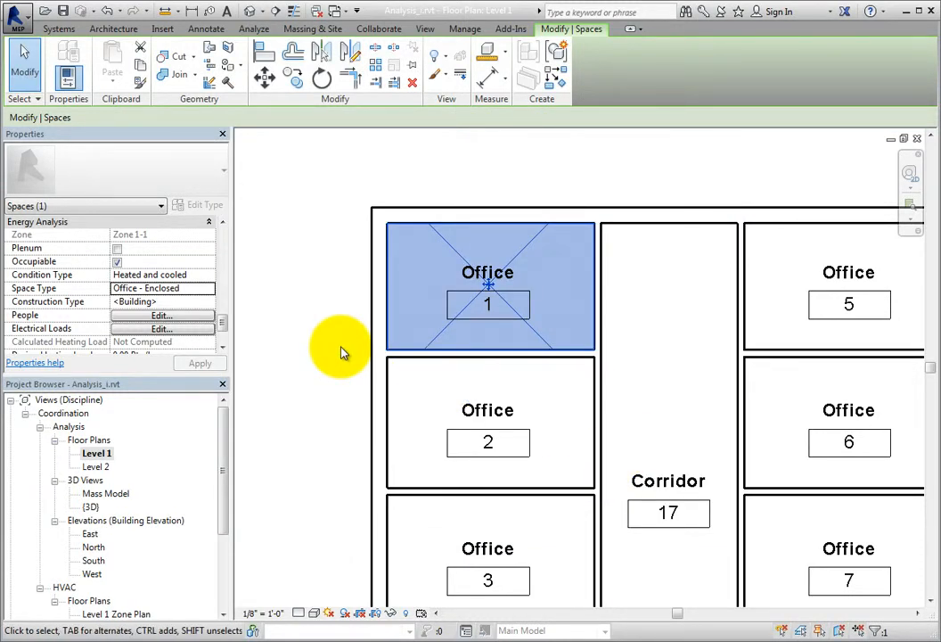
Review the occupancy and heat gain values in the people settings of the Office 1 space, cancelling without changes.
click(188, 316)
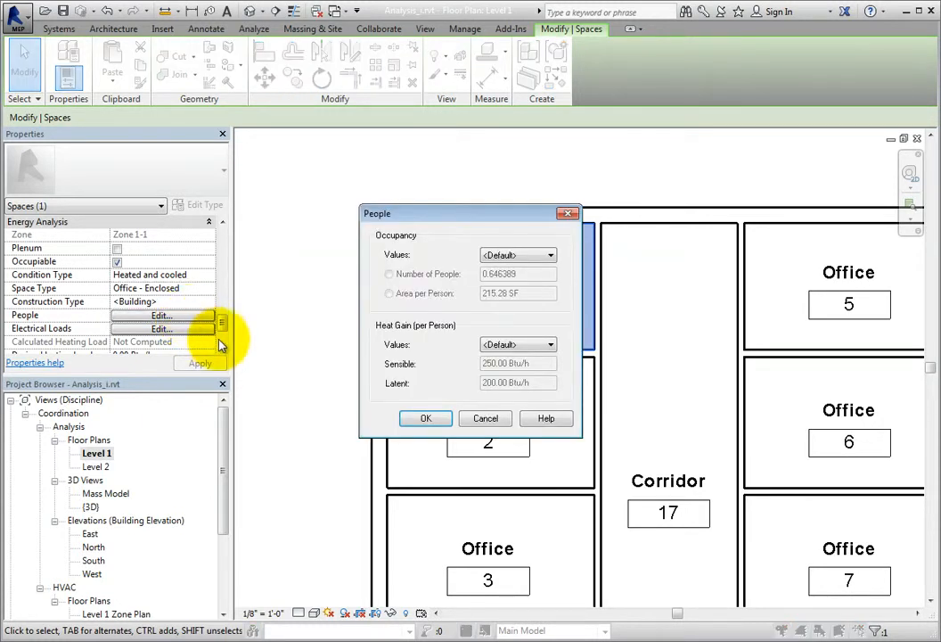
click(481, 419)
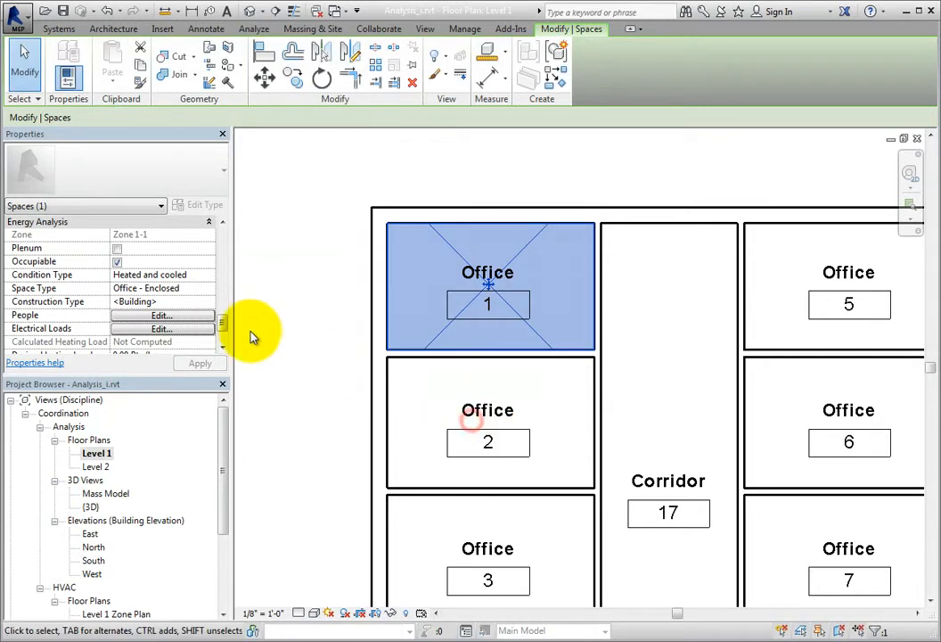
Switch the power values in the electrical loads of the Office 1 space to Specified and open the load density for editing.
click(203, 330)
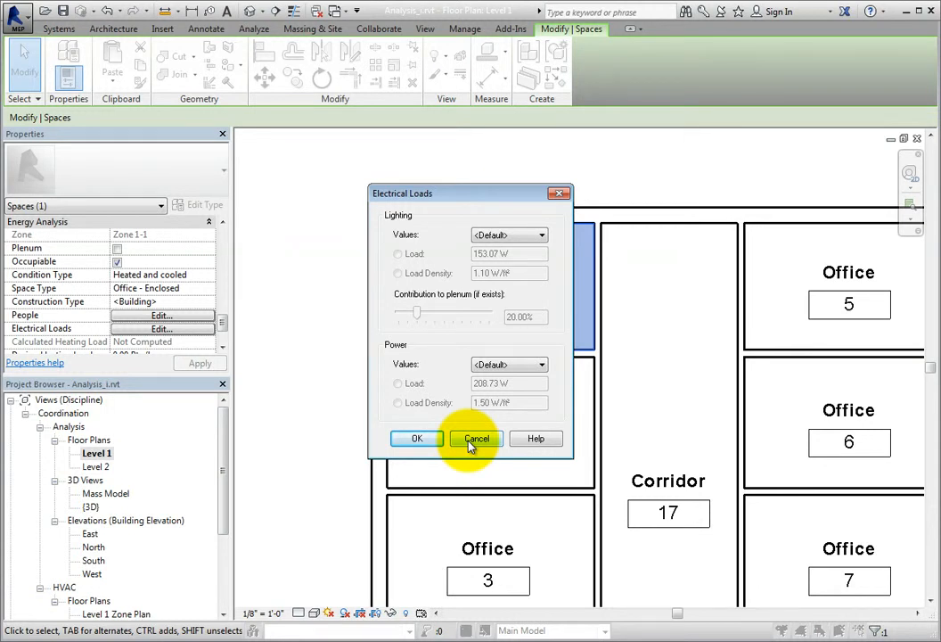
click(535, 366)
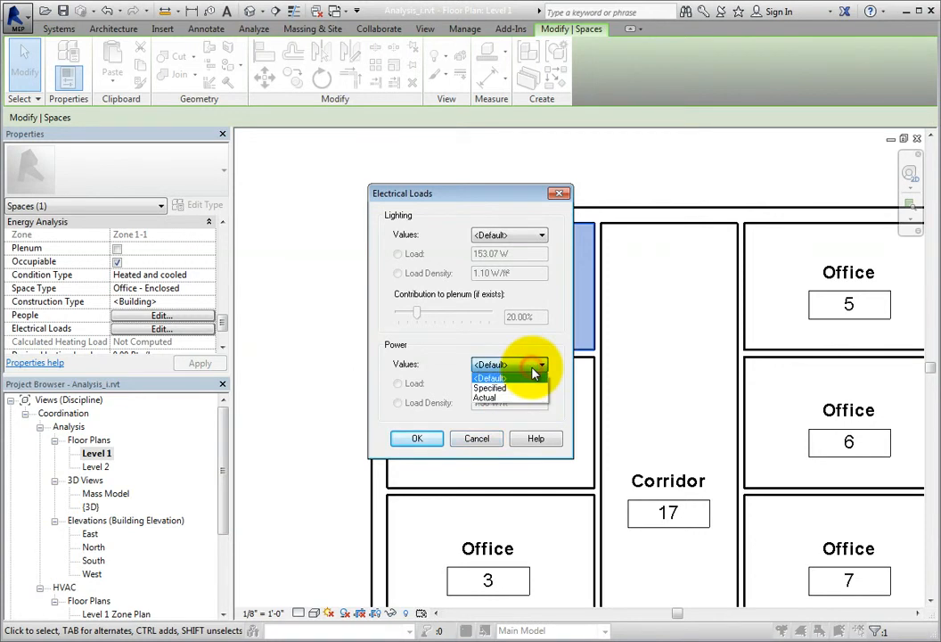
click(531, 389)
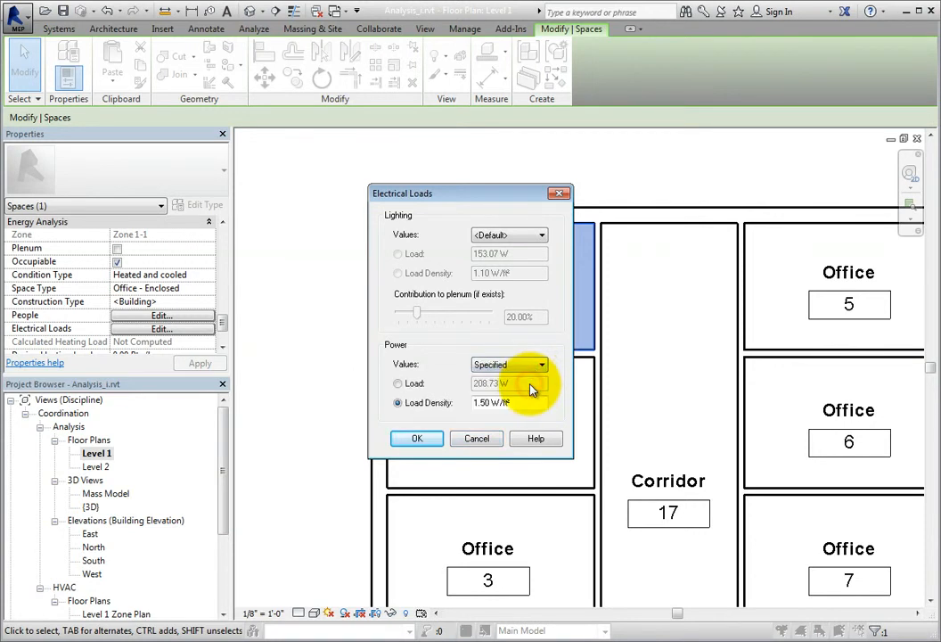
drag(533, 403, 473, 404)
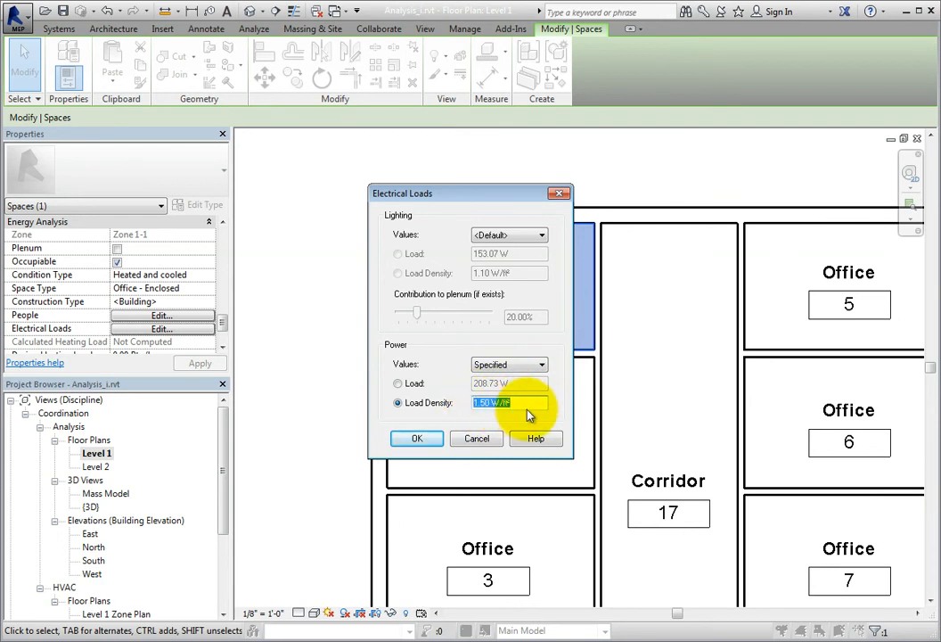